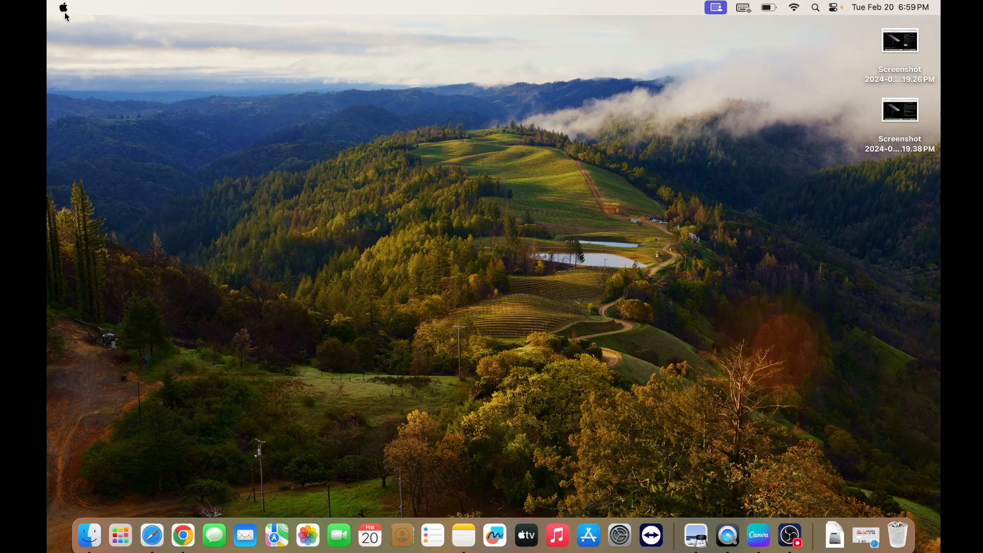
View the Mac's model, chip and macOS details in About This Mac, and close the window
left_click(72, 30)
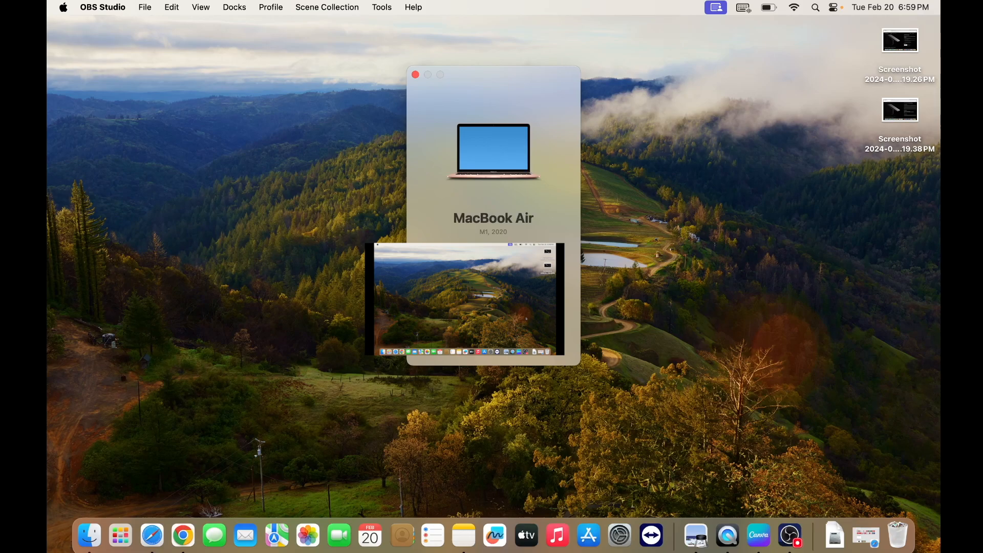
left_click_drag(487, 75, 474, 152)
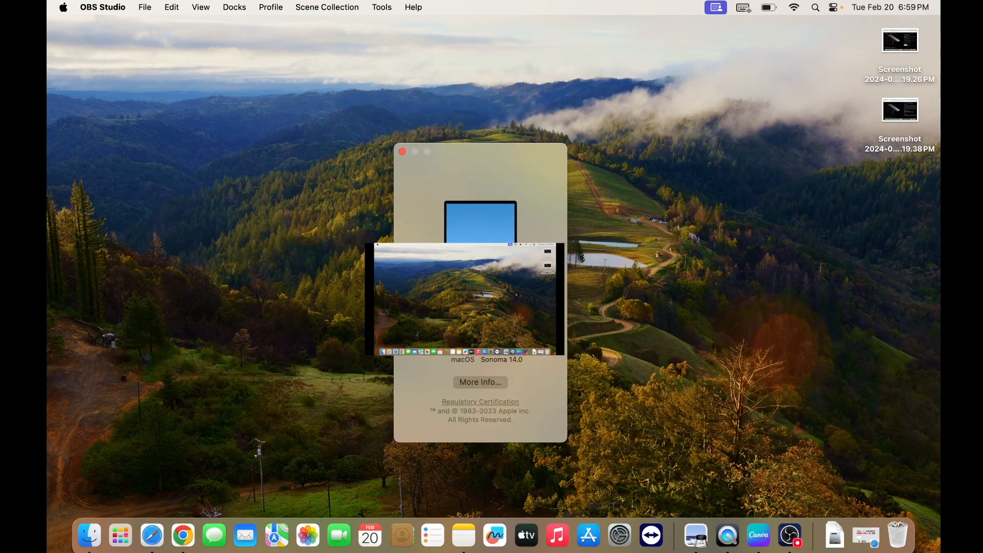
left_click(403, 152)
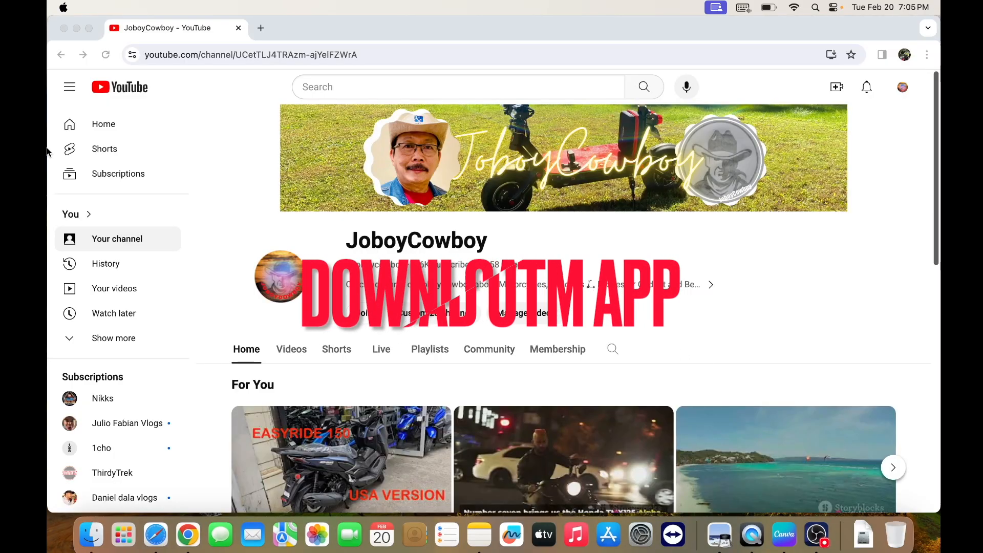
Search Google for "utm" in a new Chrome tab and open the UTM virtual machines for Mac site
left_click(123, 35)
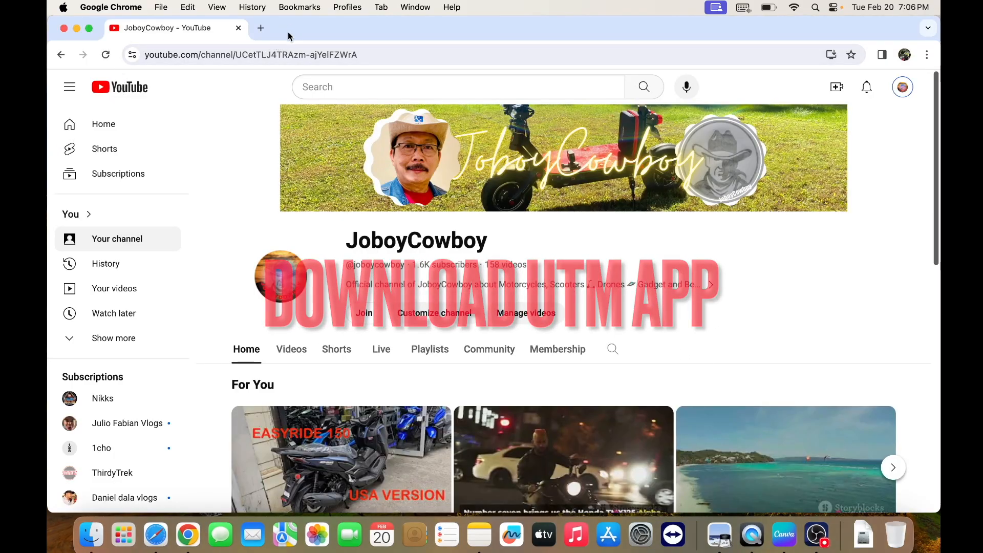
left_click(261, 28)
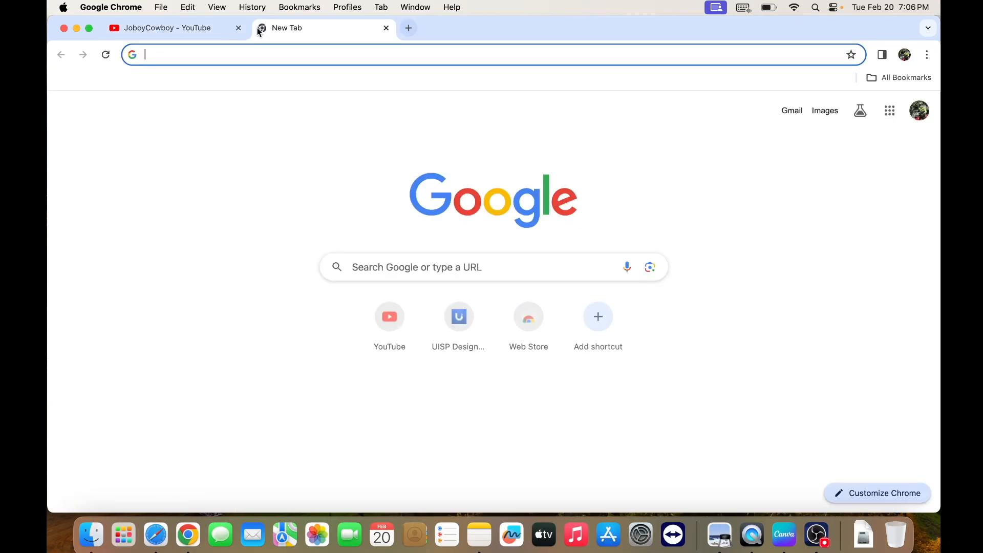
left_click(384, 264)
type("utm")
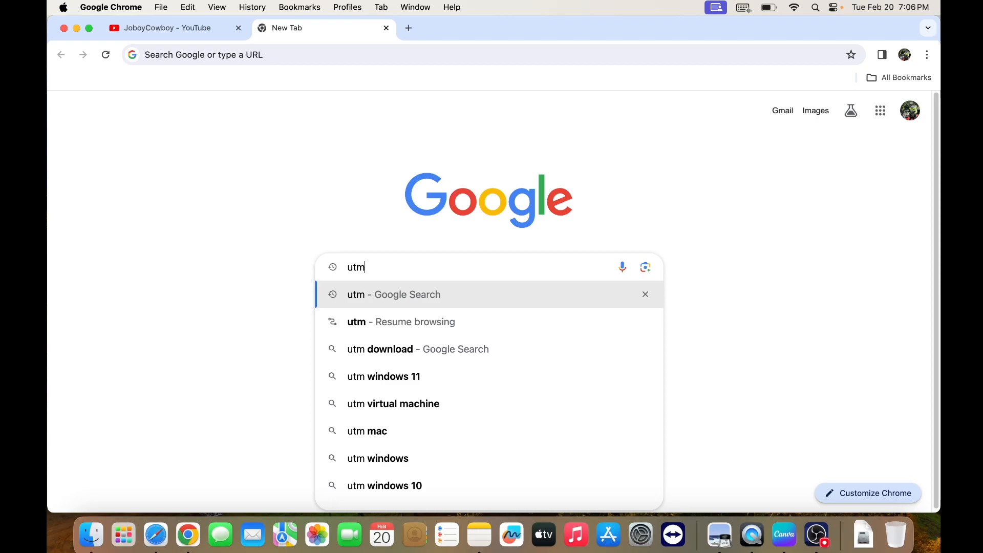
key("Return")
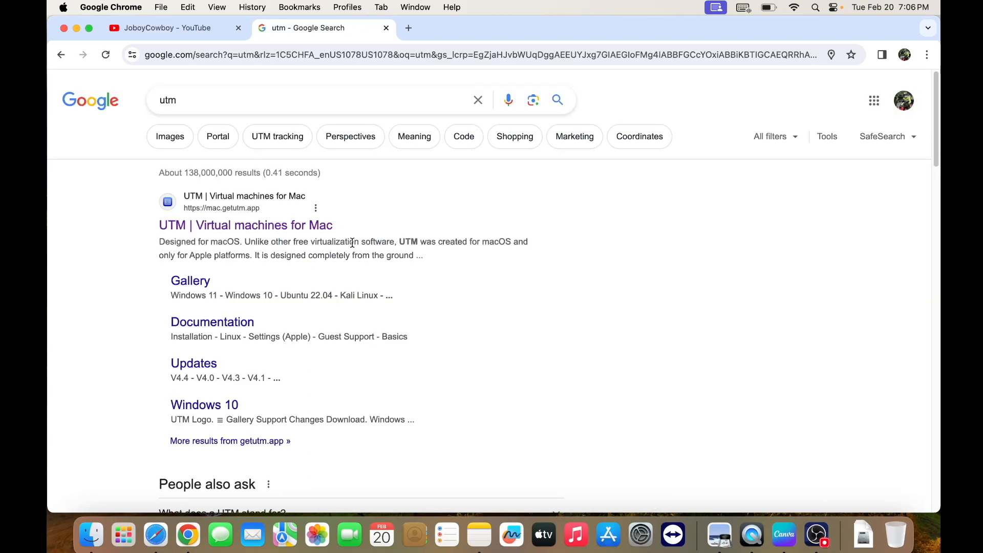
left_click(216, 227)
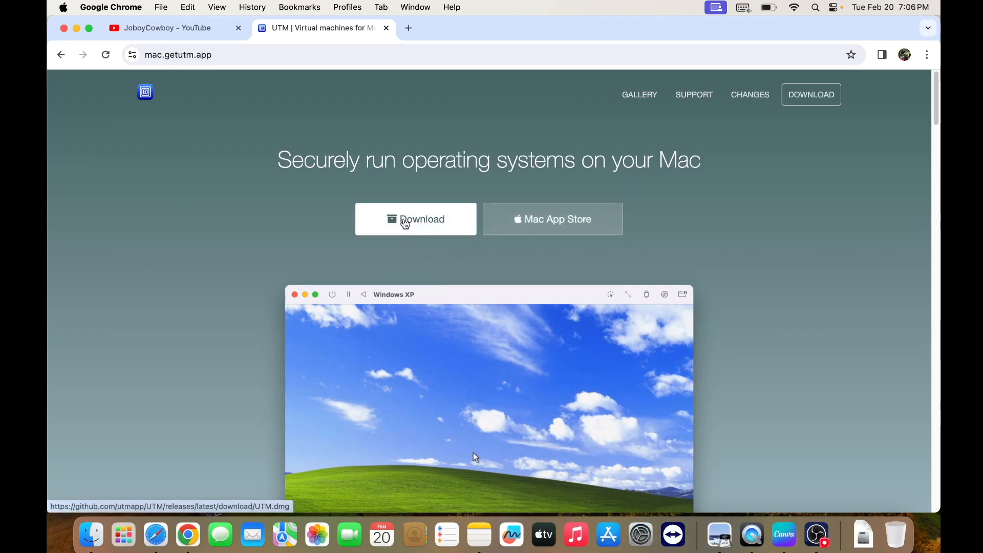
Download UTM for Mac from the site, open the downloaded disk image and select the UTM app in it
left_click(405, 224)
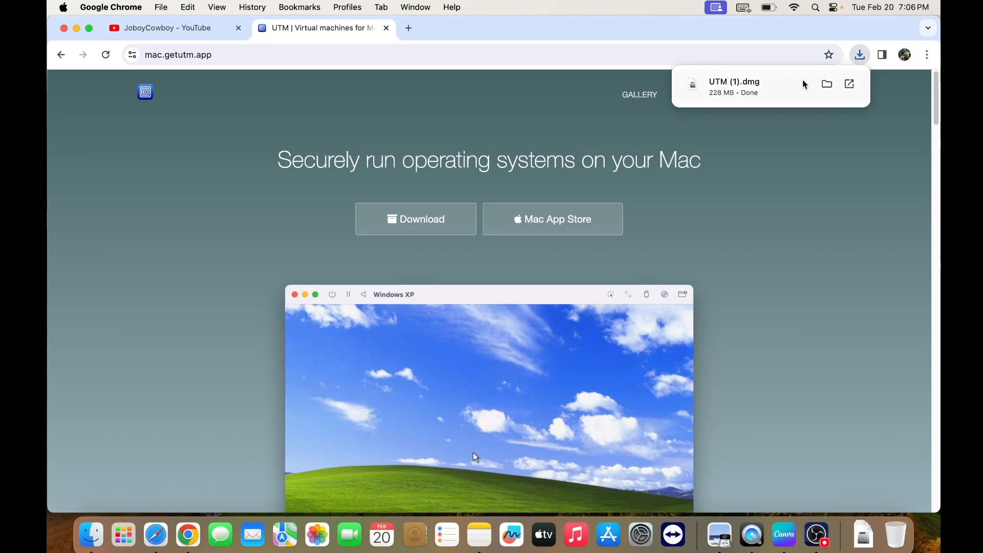
left_click(755, 91)
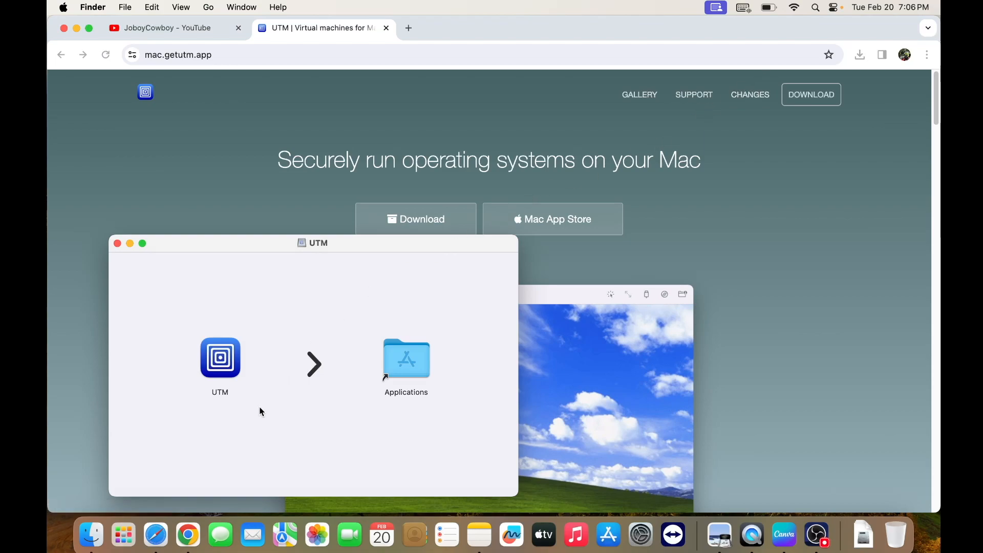
left_click(227, 371)
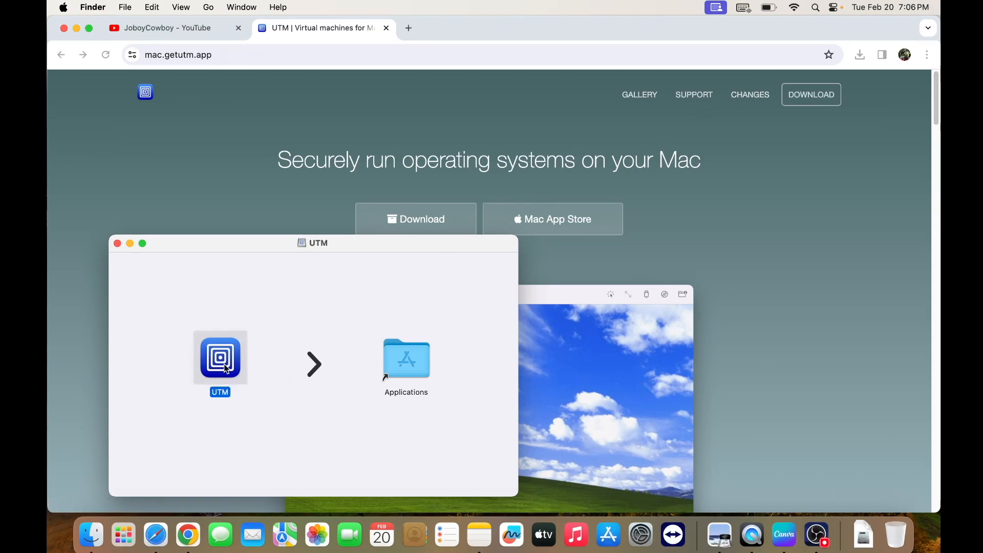
mouse_move(222, 364)
left_mouse_down()
mouse_move(266, 389)
mouse_move(358, 402)
mouse_move(407, 367)
mouse_move(81, 361)
mouse_move(236, 366)
mouse_move(221, 361)
left_mouse_up()
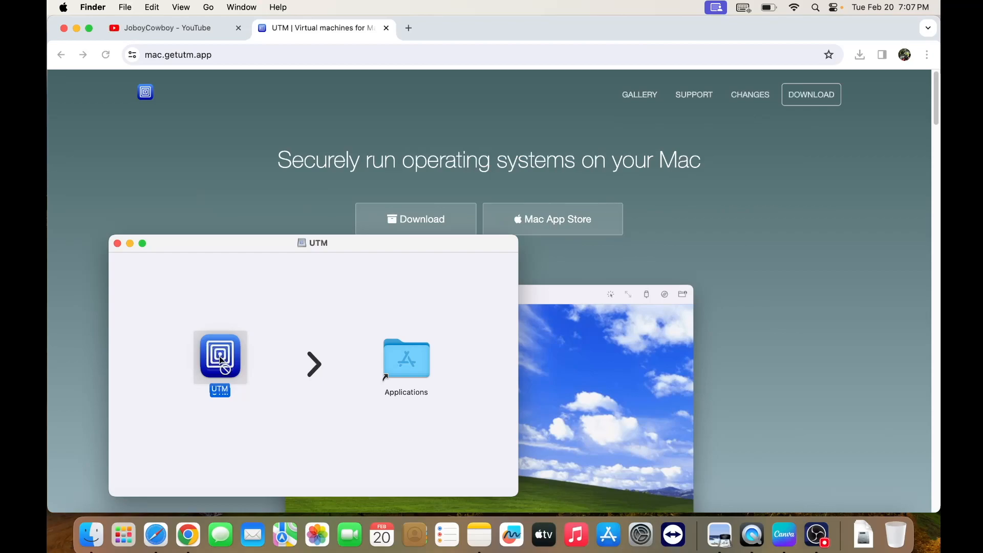
left_click_drag(221, 361, 221, 361)
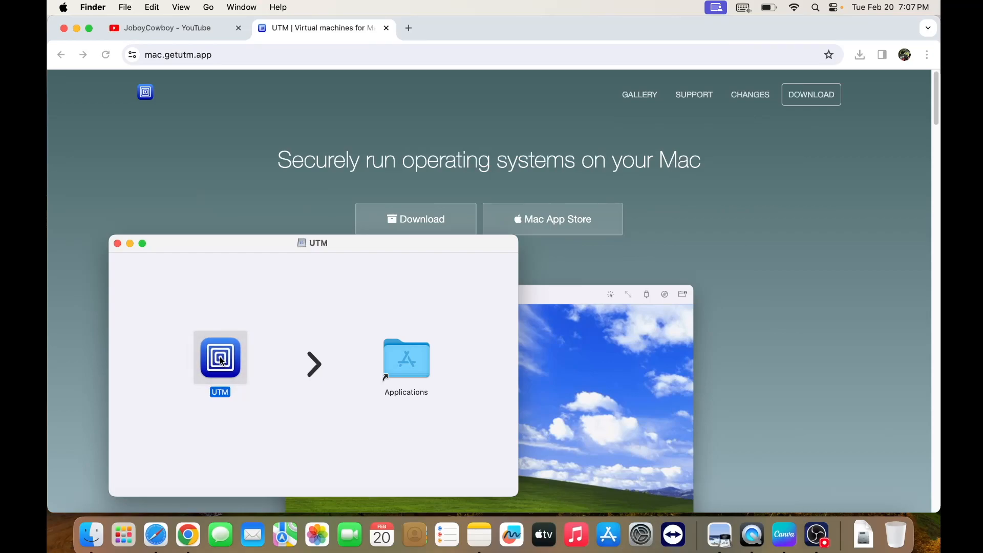
Close the UTM disk image window and check for UTM among the installed applications
left_click(118, 244)
left_click(136, 536)
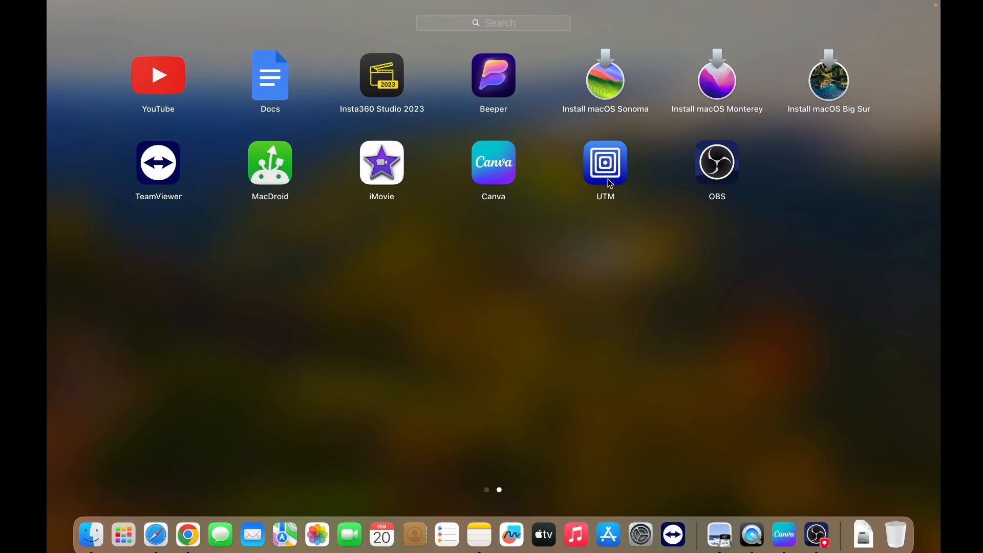
left_click(456, 312)
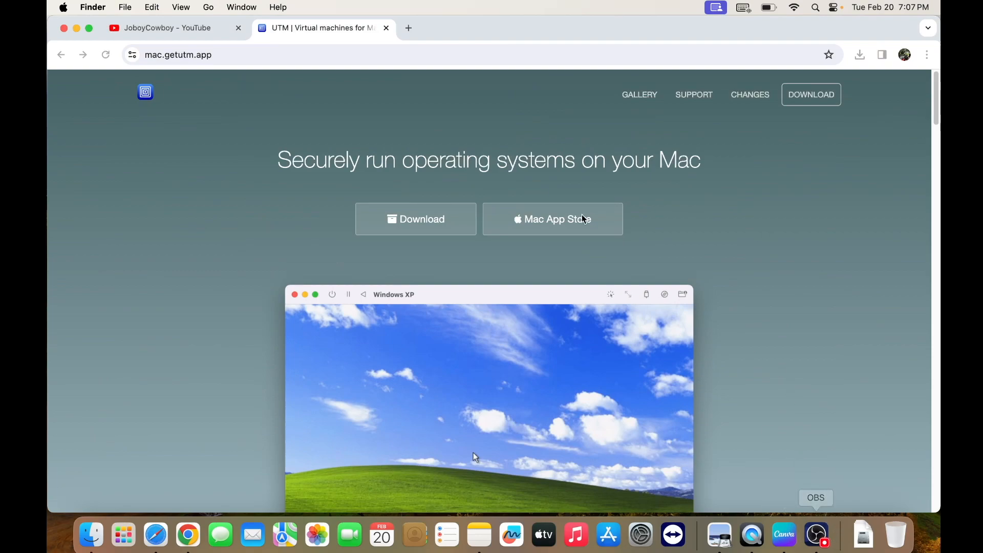
Replace the UTM site in the current tab with a search for "google"
left_click(268, 48)
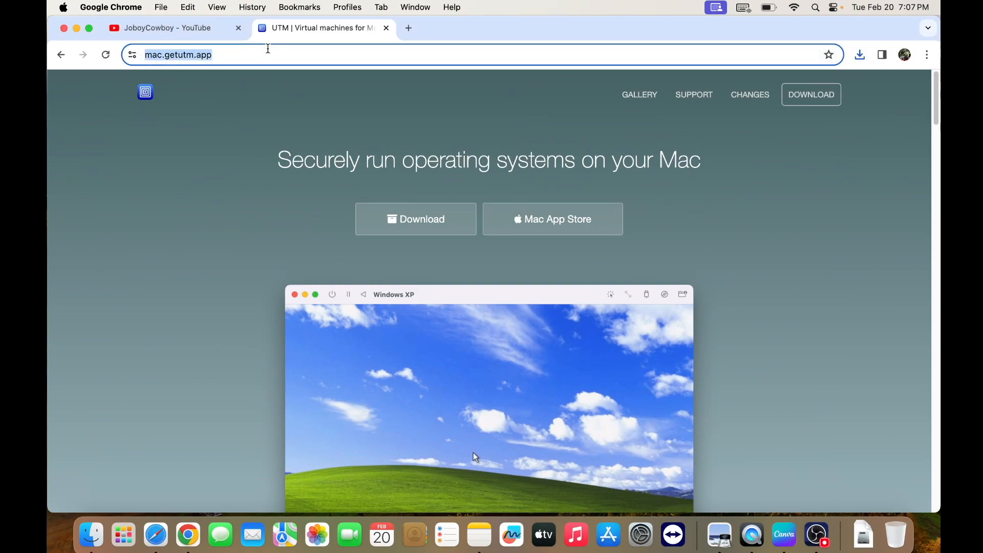
key("BackSpace")
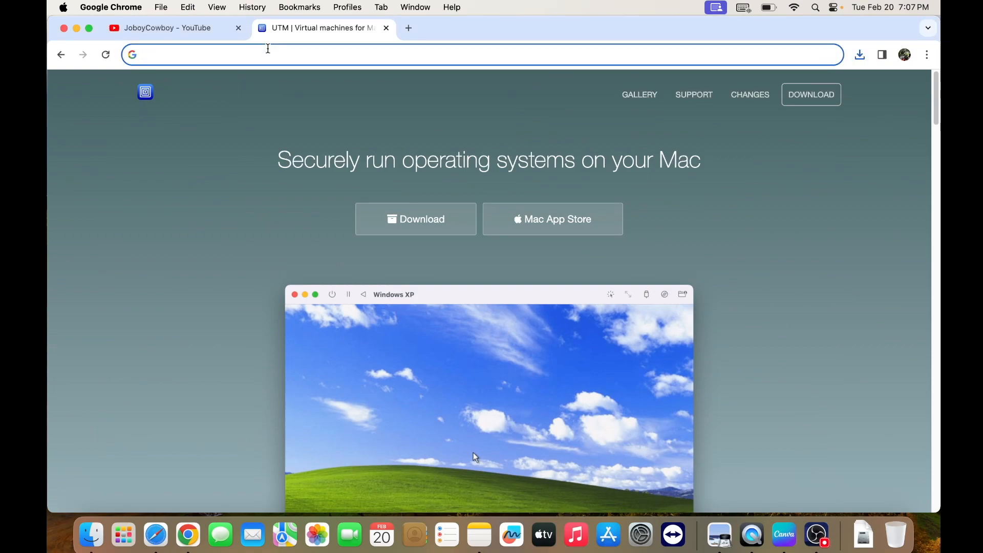
type("google")
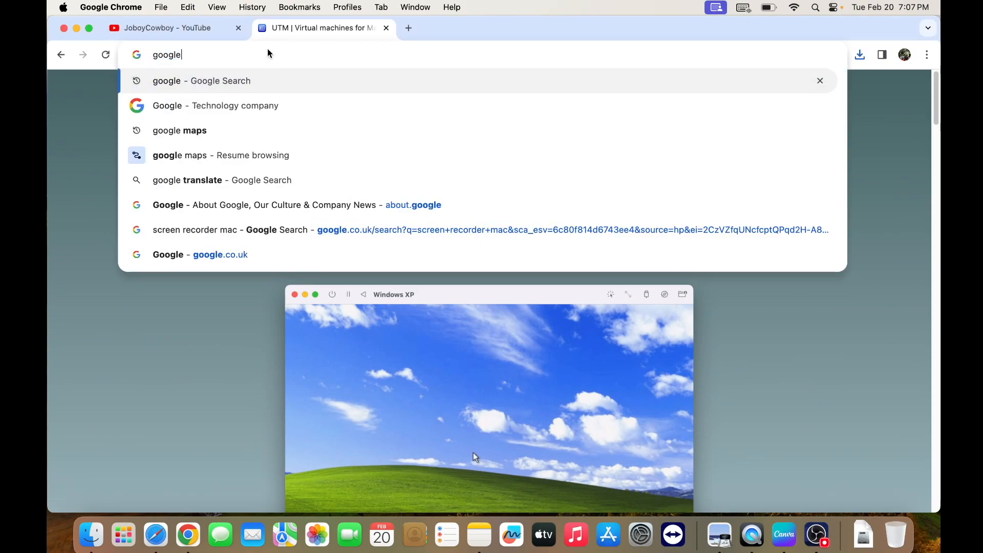
key("Return")
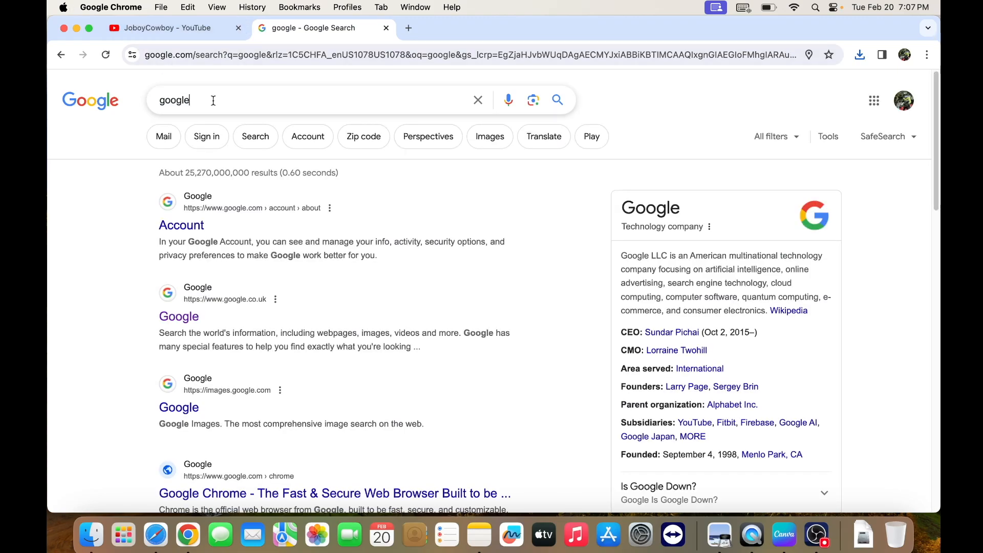
Search Google for "download windows 11 arm"
left_click(215, 100)
key("BackSpace")
key("BackSpace")
key("BackSpace")
key("BackSpace")
key("BackSpace")
key("BackSpace")
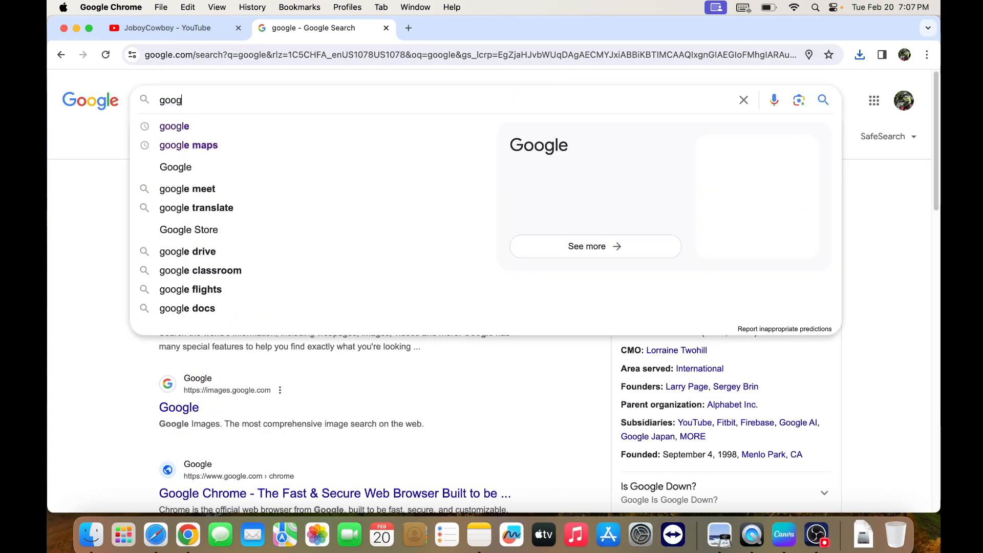
type("downloa")
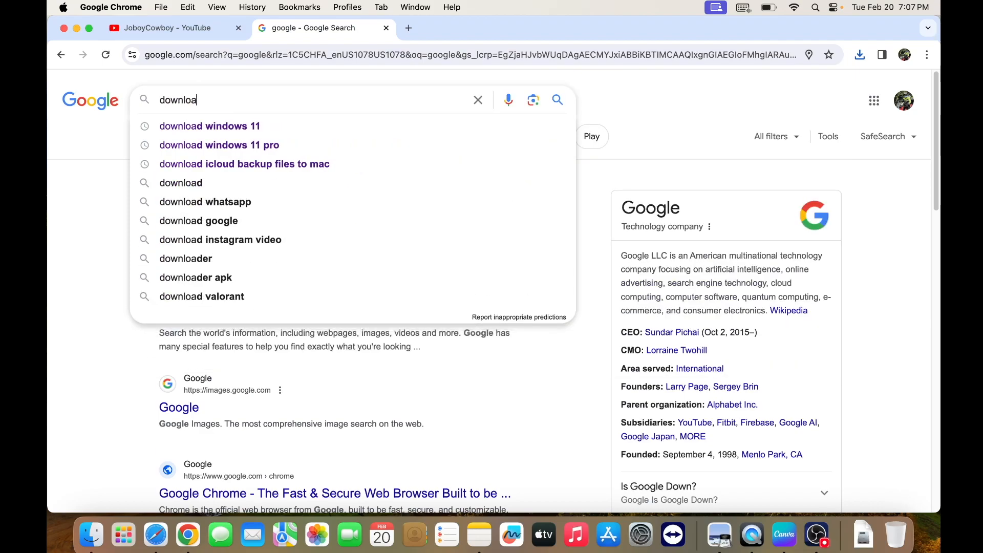
type("d windo")
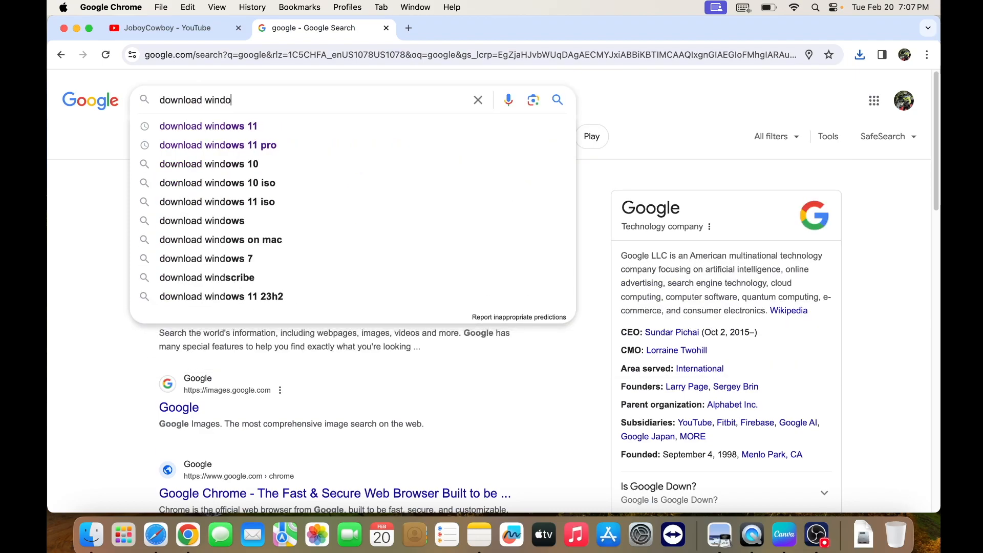
type("ws 11 arm")
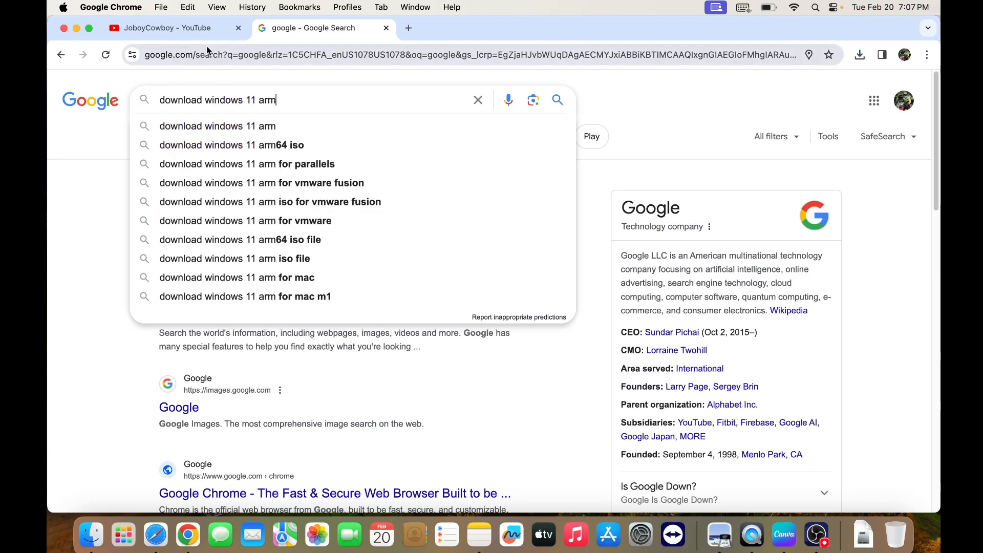
left_click(258, 129)
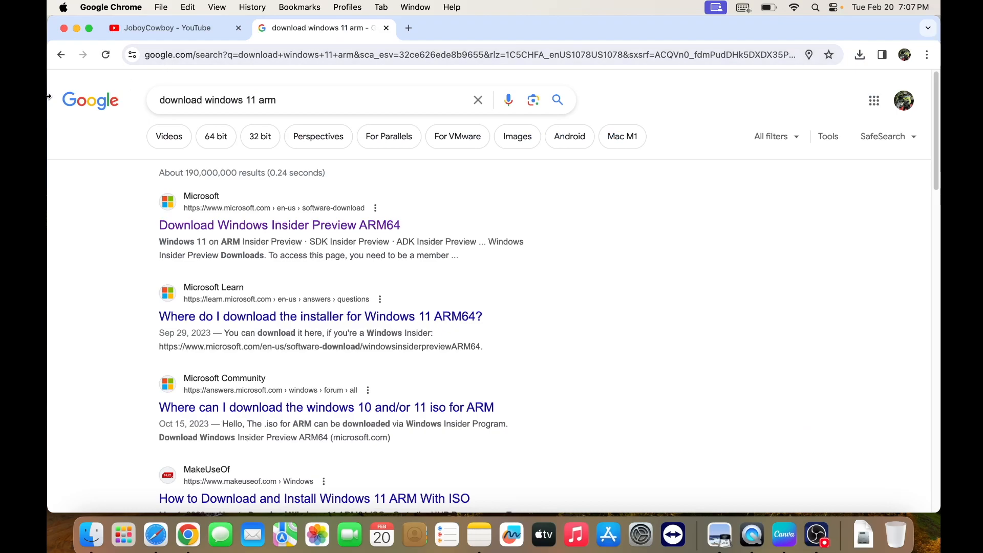
Open Microsoft's Download Windows Insider Preview ARM64 page and review its requirements and instructions
left_click(262, 226)
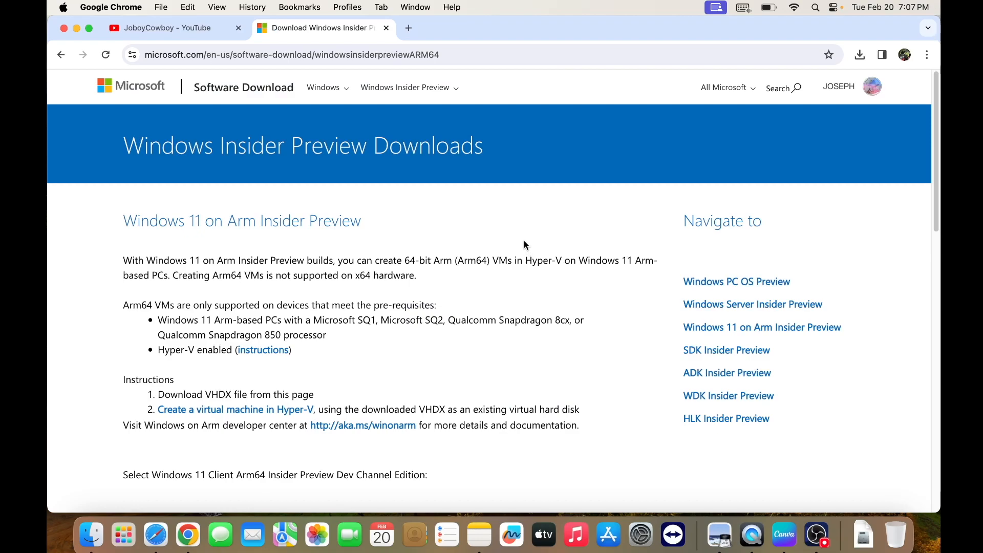
scroll(501, 257, "down", 1)
scroll(501, 258, "down", 2)
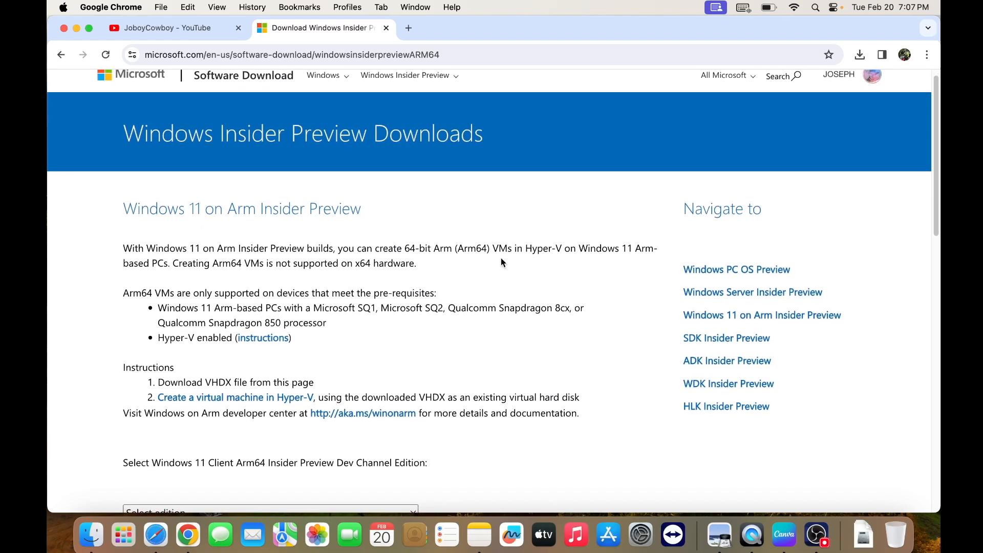
scroll(501, 259, "down", 10)
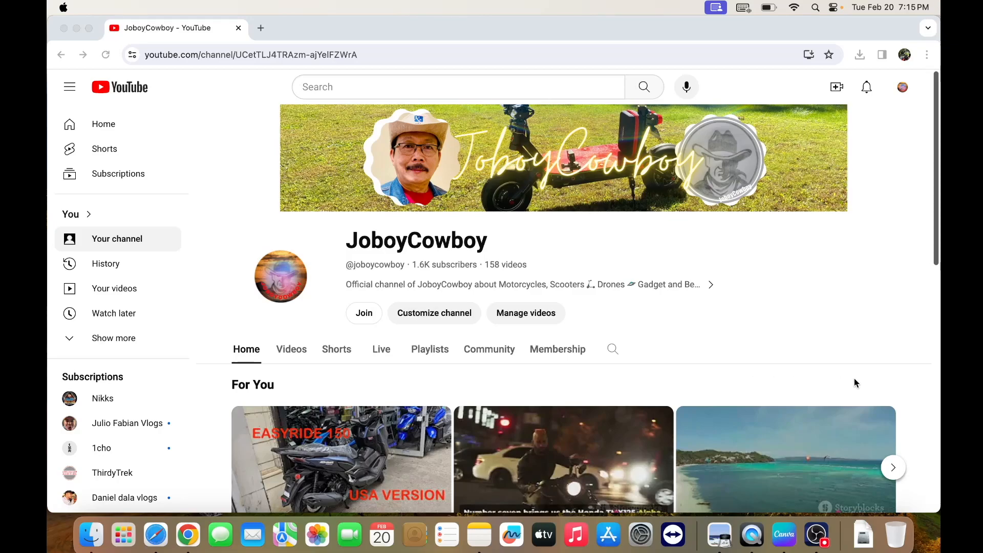
Switch to Safari and open the Microsoft account site, account.microsoft.com
left_click(155, 535)
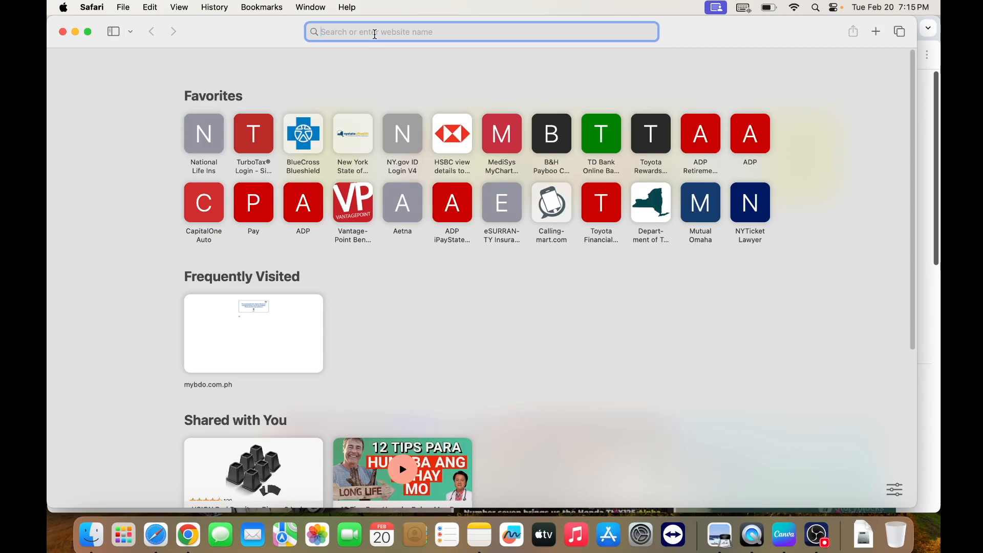
type("account")
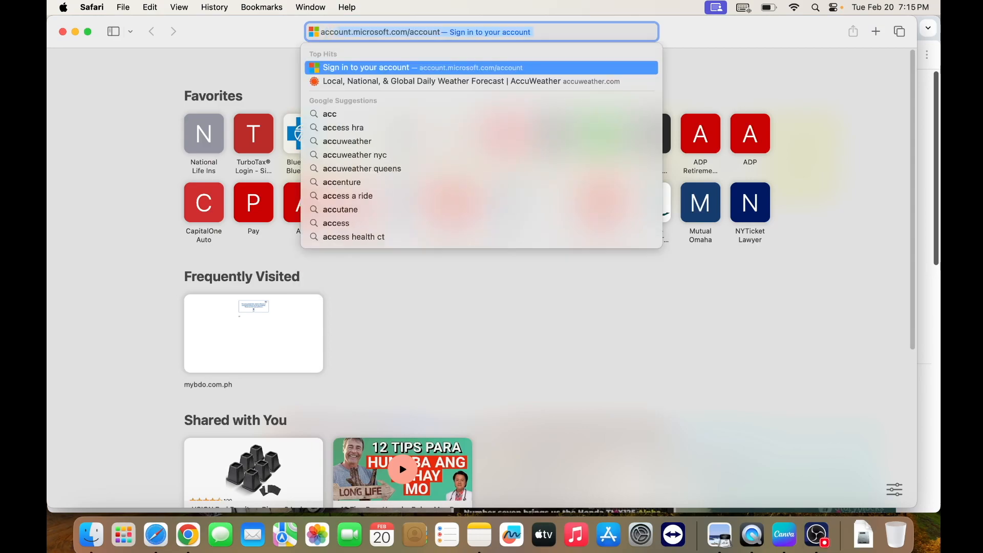
type(".micro")
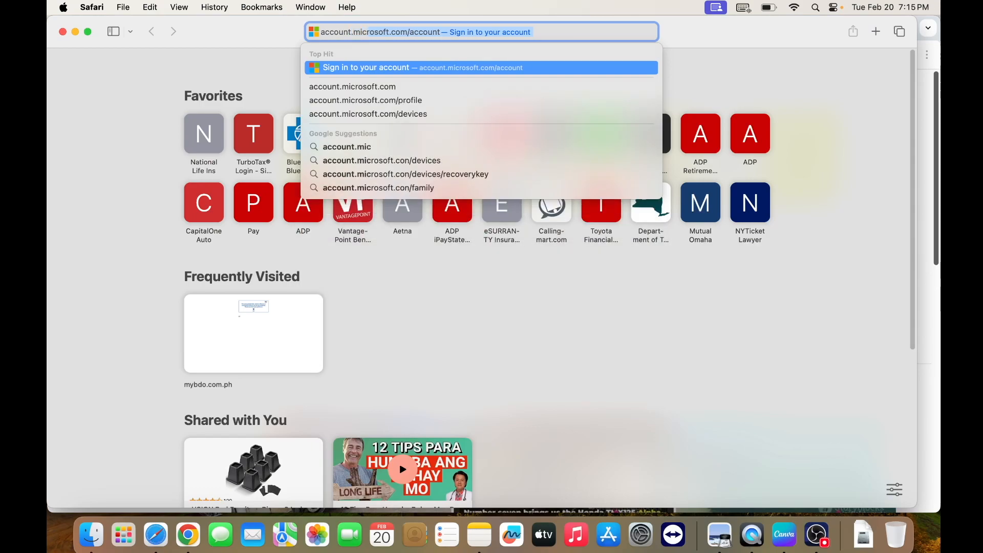
type("sft")
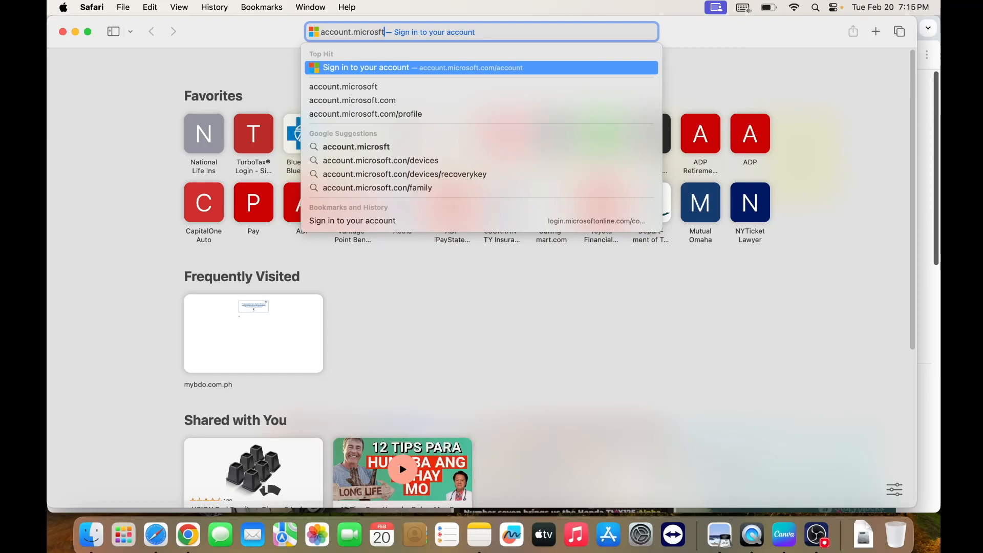
key("BackSpace")
key("BackSpace")
type("oft")
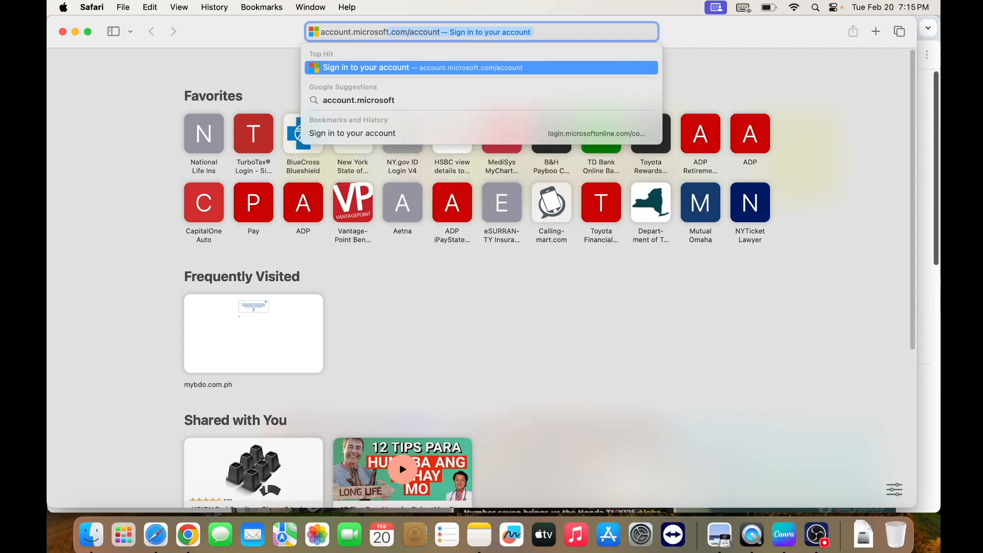
type(".com")
key("Return")
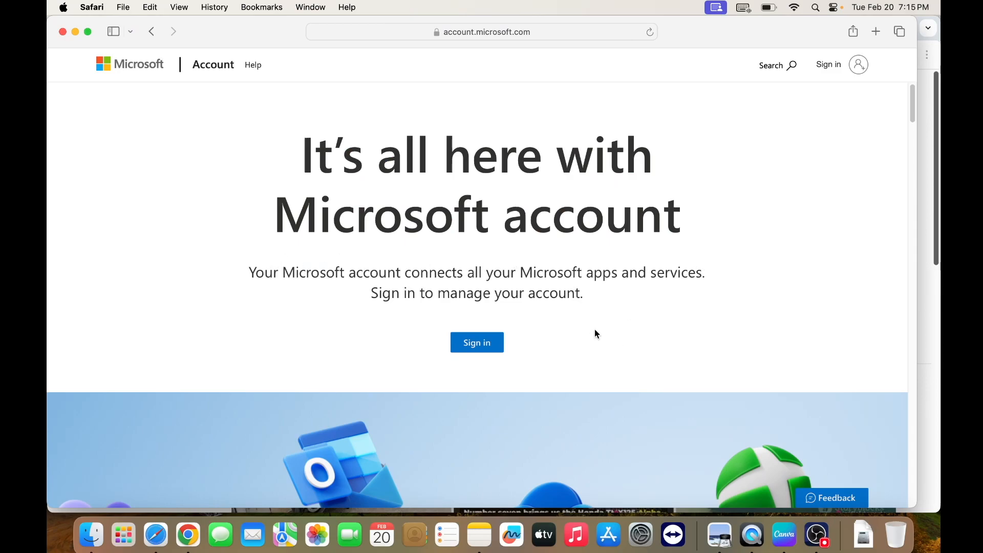
Go to the Microsoft account sign-in form and start creating a new account
left_click(467, 343)
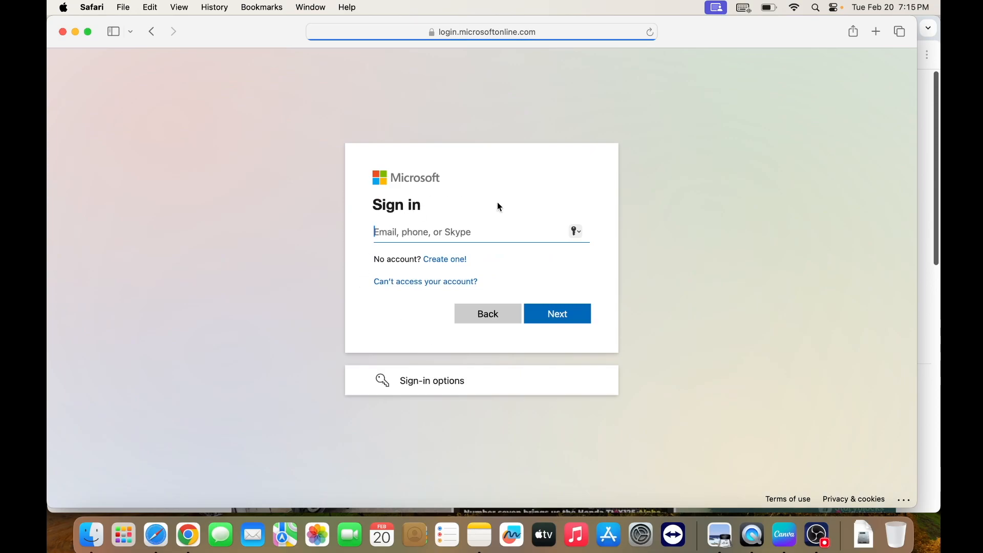
left_click(447, 261)
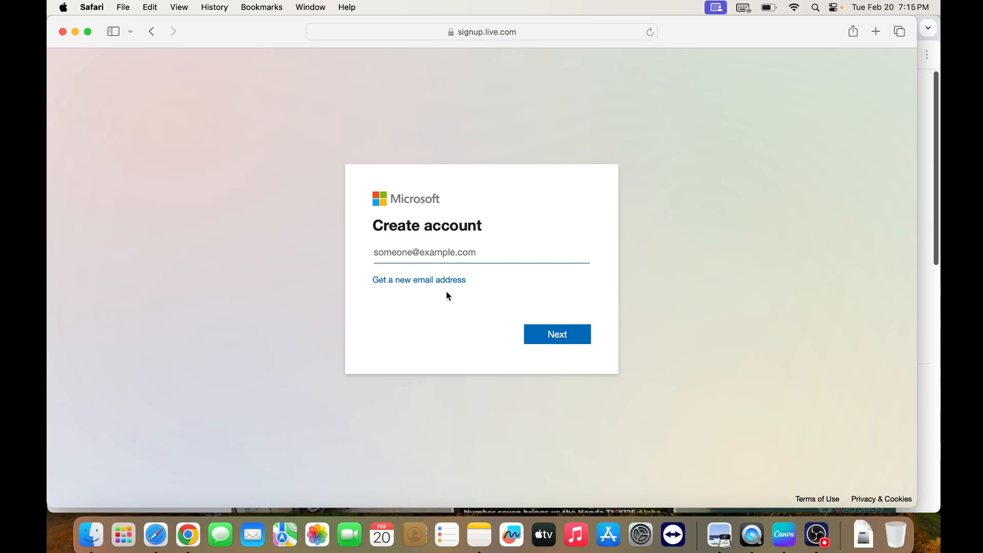
Choose to get a new outlook.com email address in the Microsoft sign-up form and close the Safari window
left_click(422, 284)
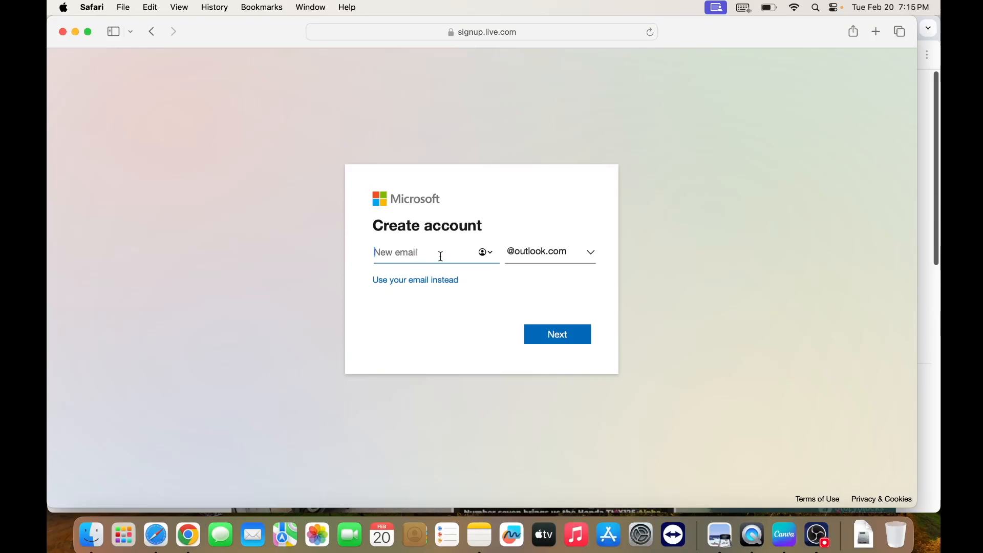
left_click(589, 256)
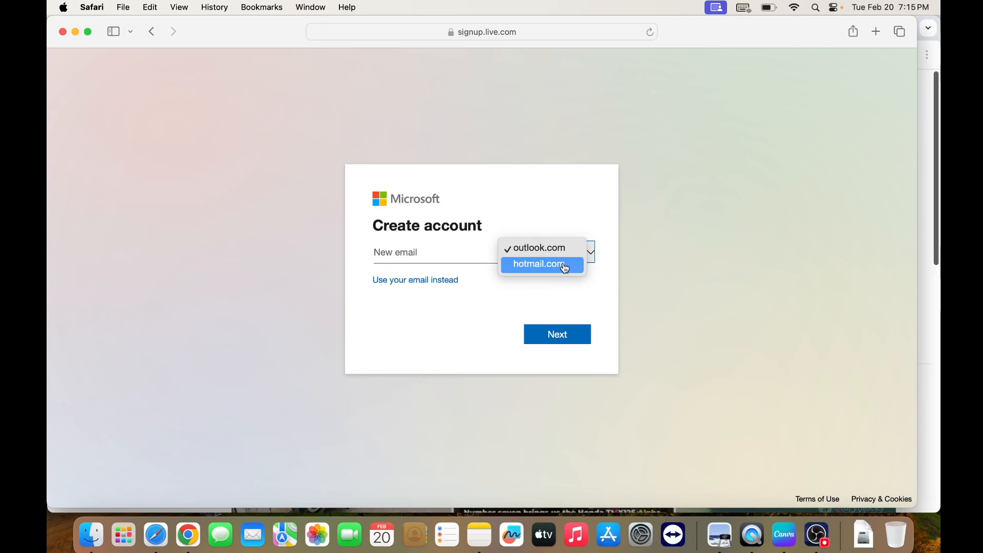
left_click(566, 248)
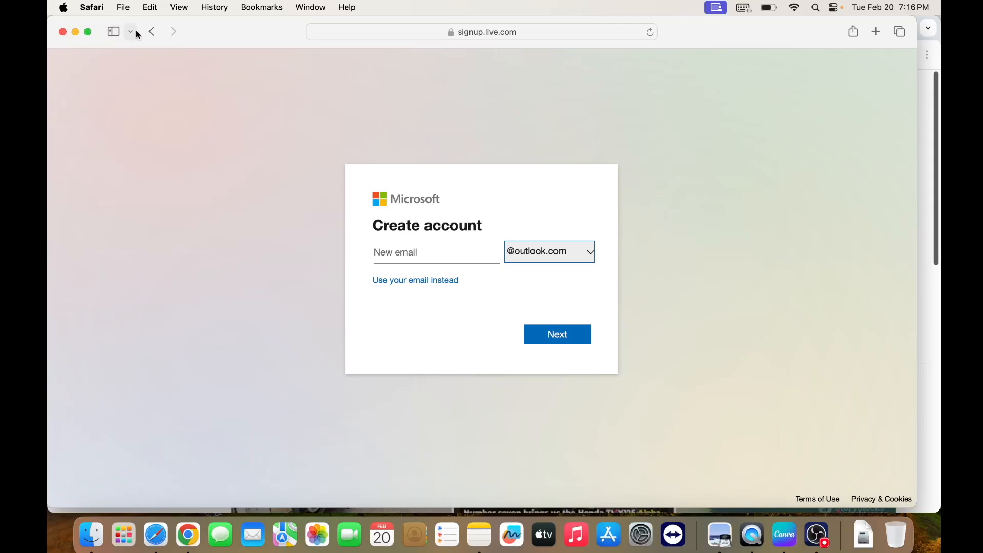
left_click(63, 32)
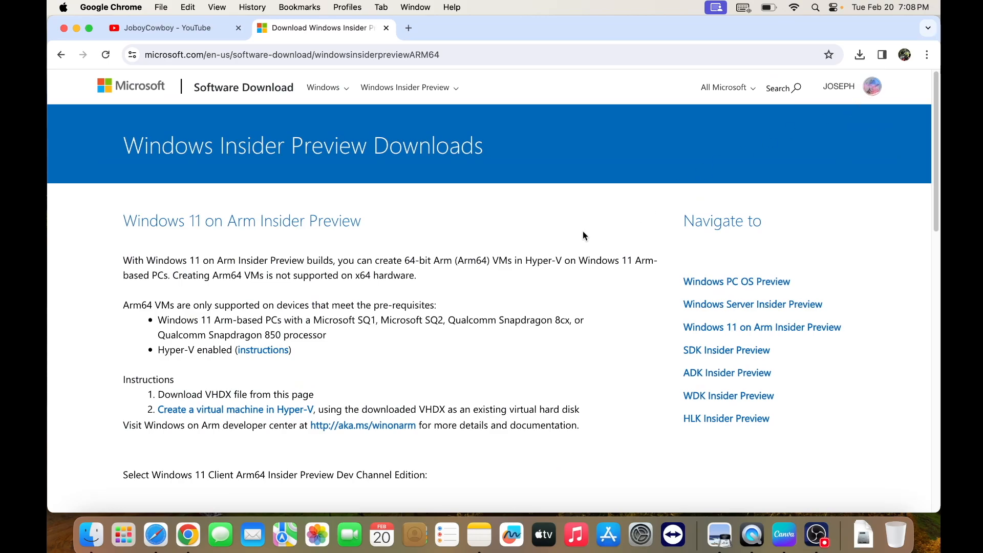
Select and confirm the Windows 11 Client Arm64 Insider Preview (Canary) - Build 26058 edition on the Chrome download page
scroll(475, 268, "down", 5)
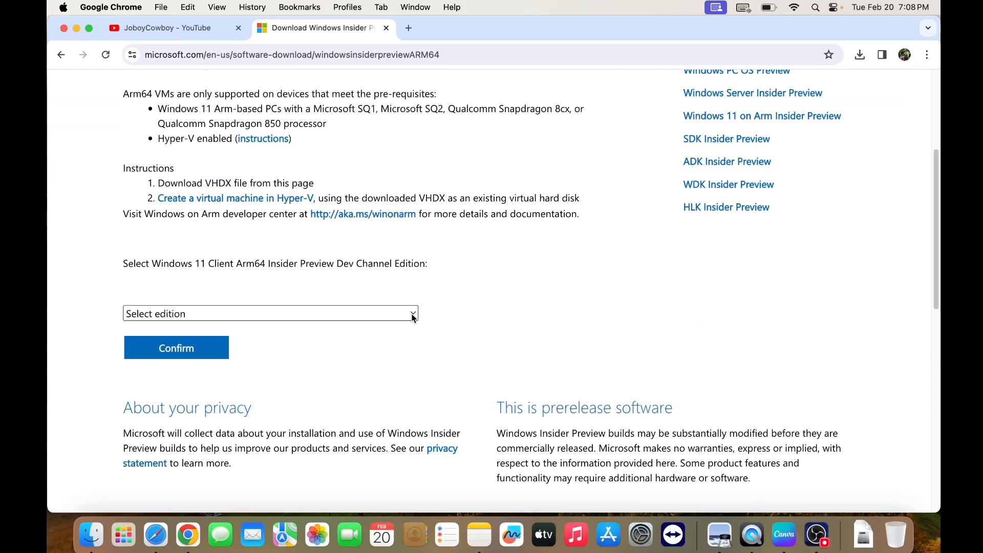
left_click(413, 316)
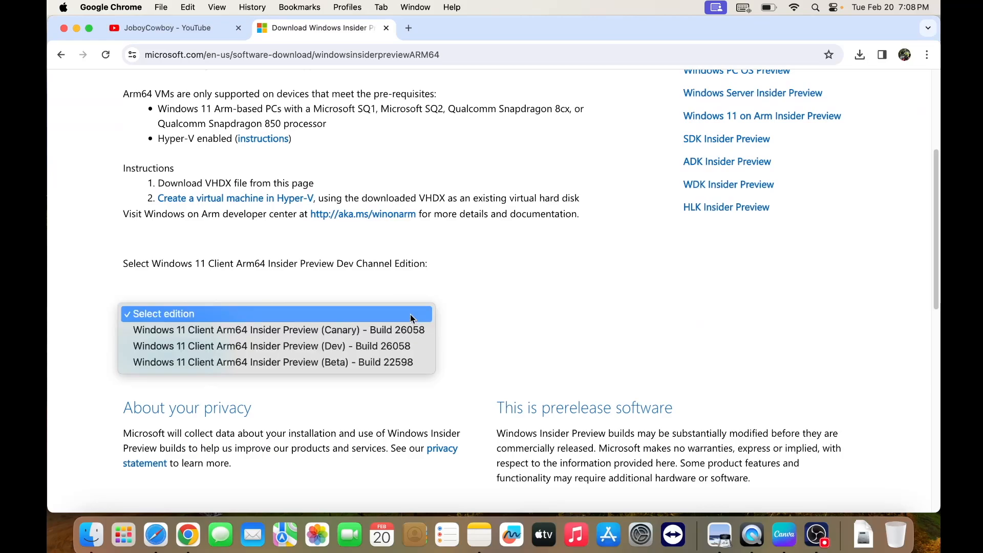
left_click(340, 330)
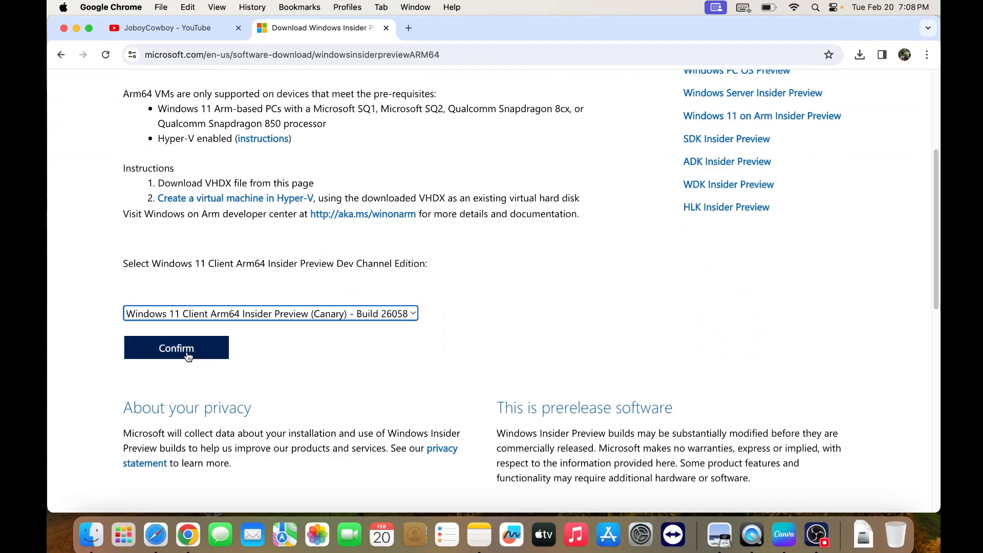
left_click(188, 357)
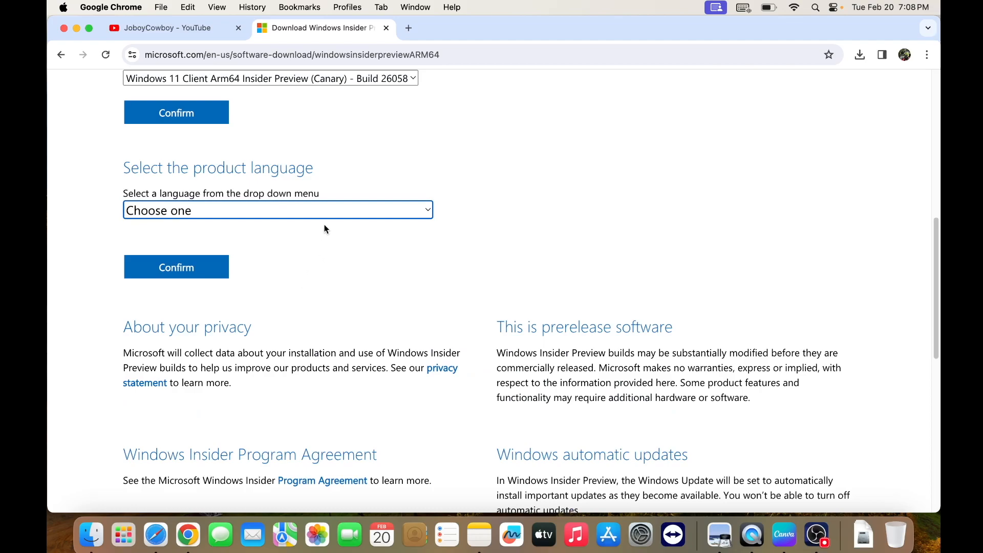
Set the product language to English (United States) and confirm it to get the download link
left_click(386, 213)
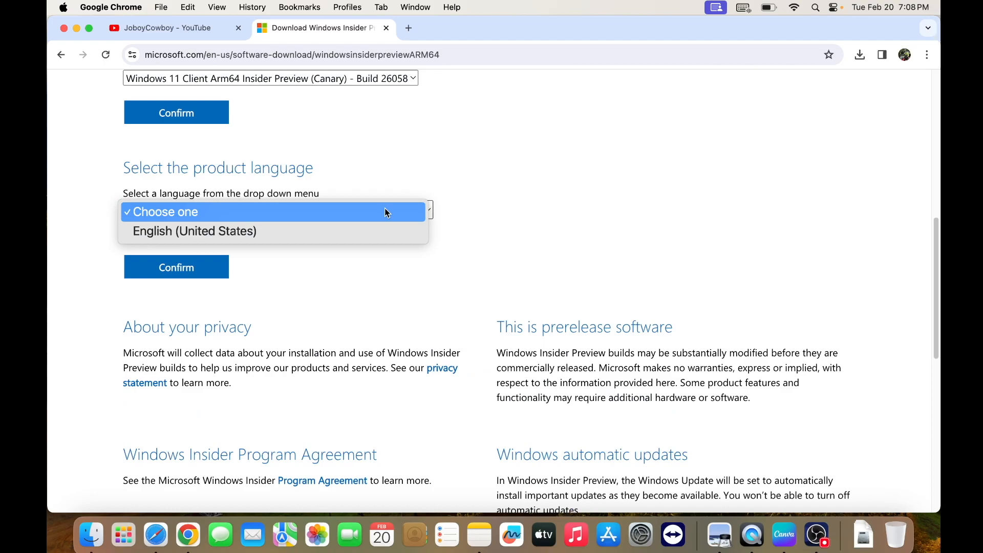
left_click(272, 233)
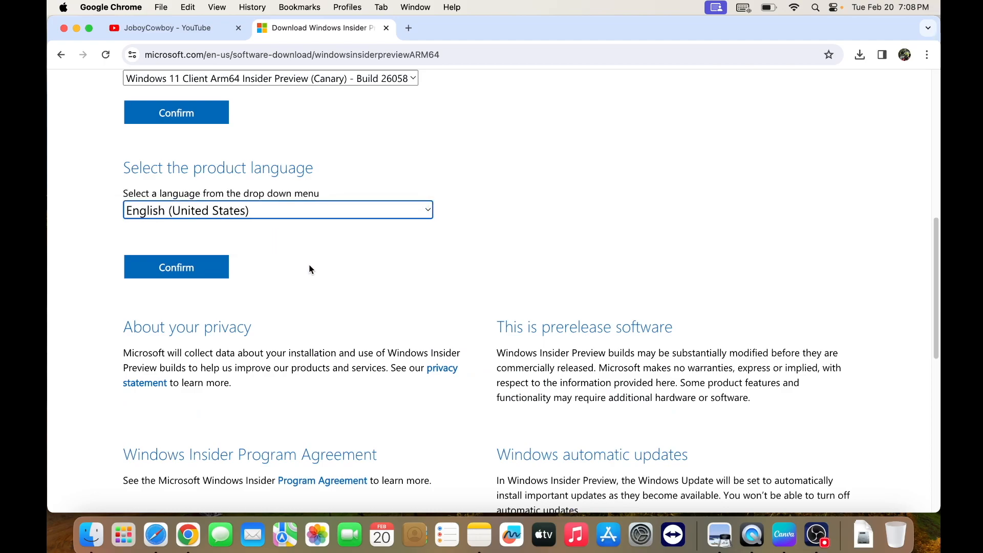
left_click(192, 273)
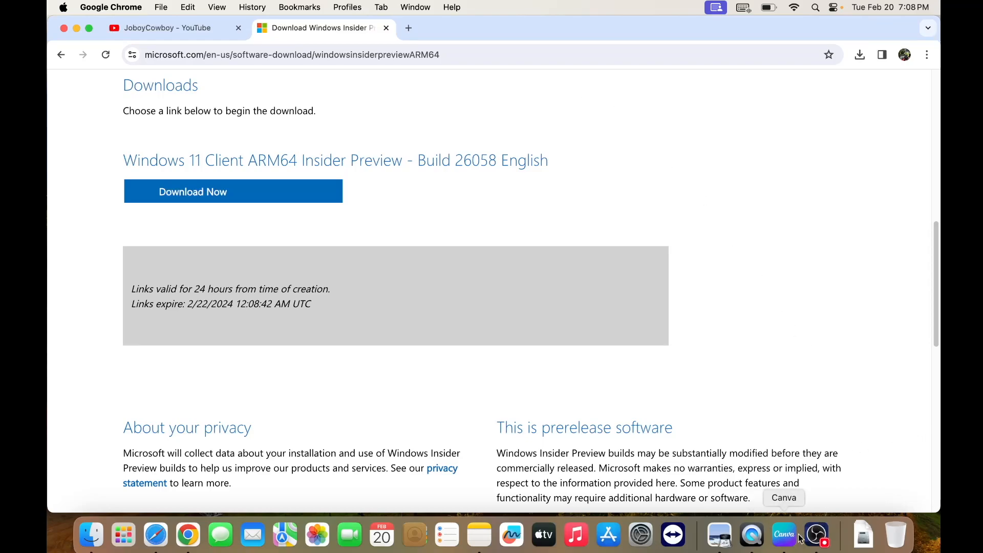
left_click(826, 538)
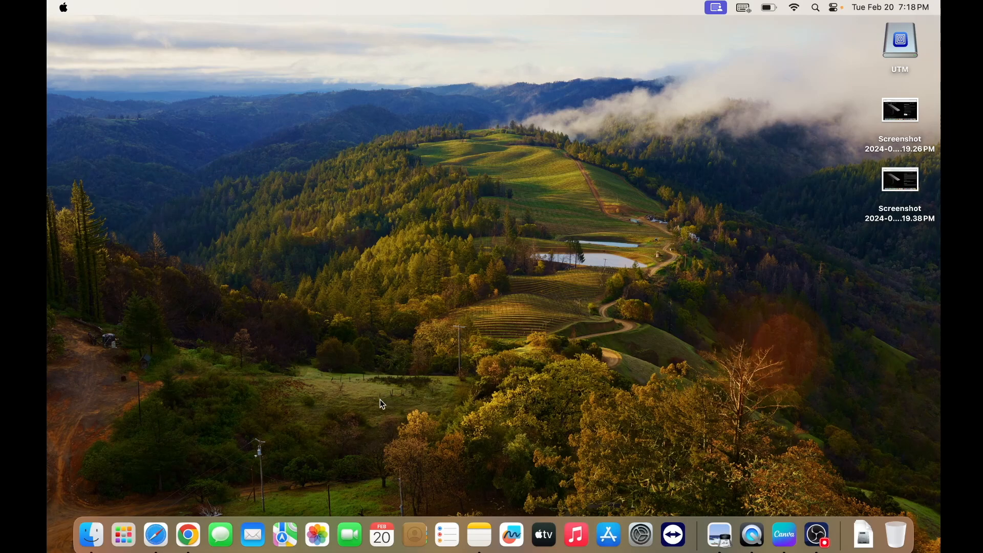
Switch to UTM and start a new virtual machine using Virtualize with Windows as the operating system
left_click(121, 535)
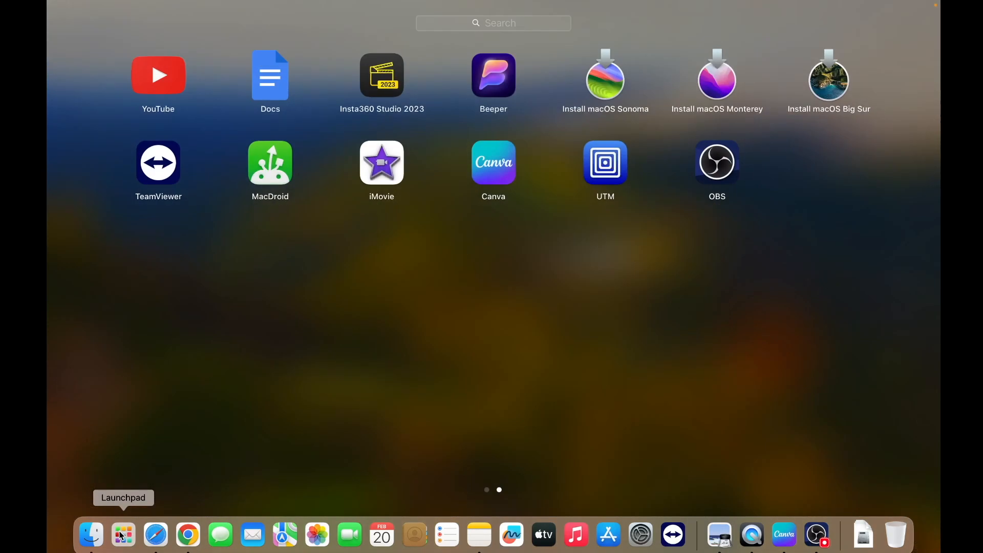
left_click(616, 170)
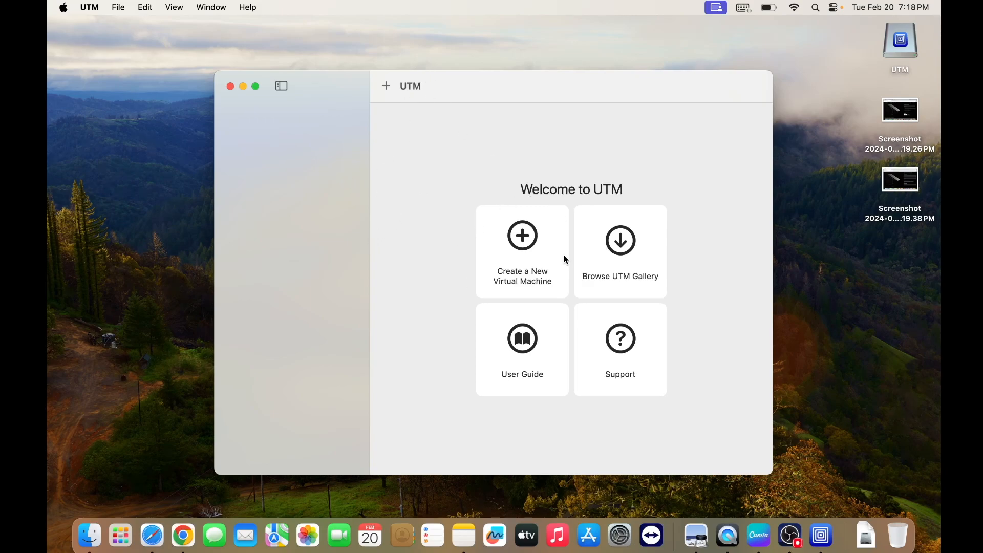
left_click(536, 237)
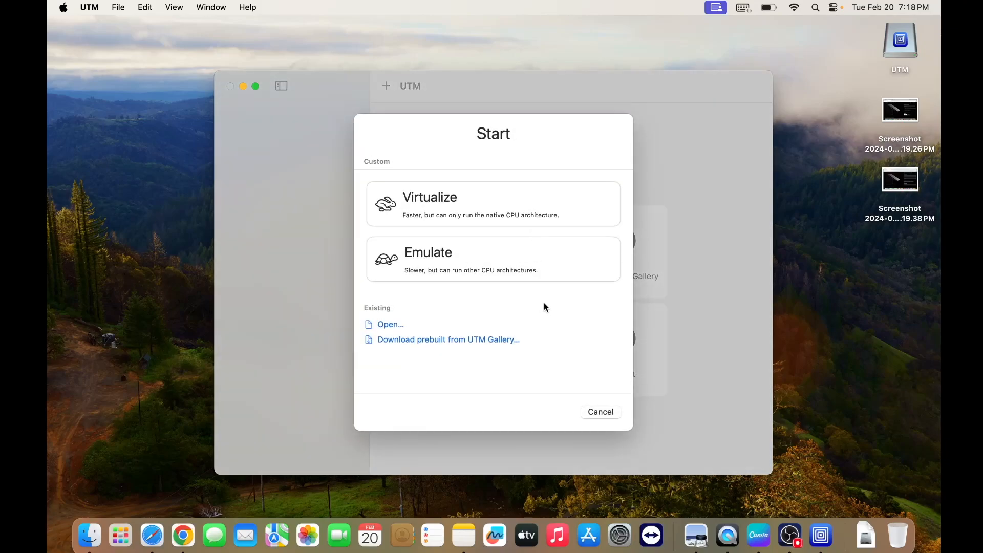
left_click(484, 204)
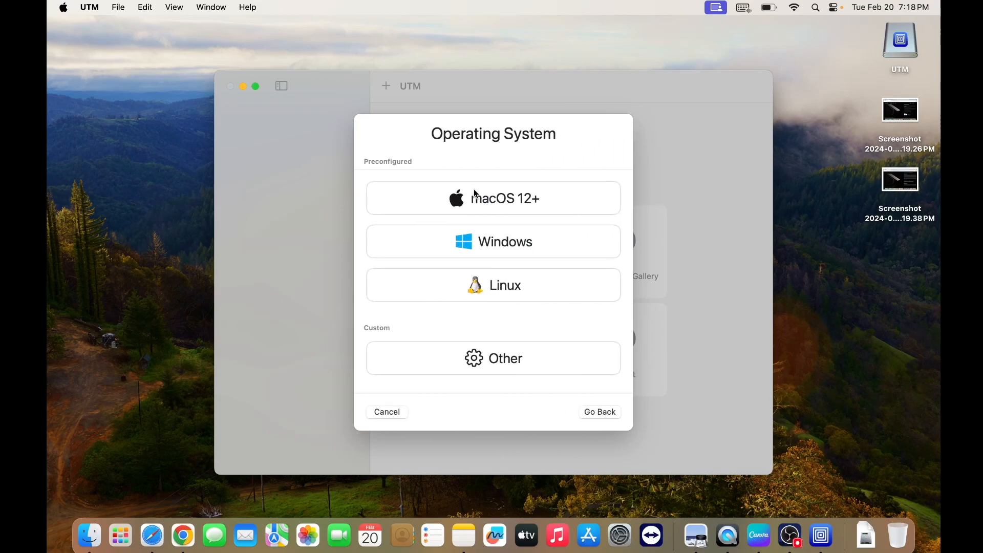
left_click(502, 245)
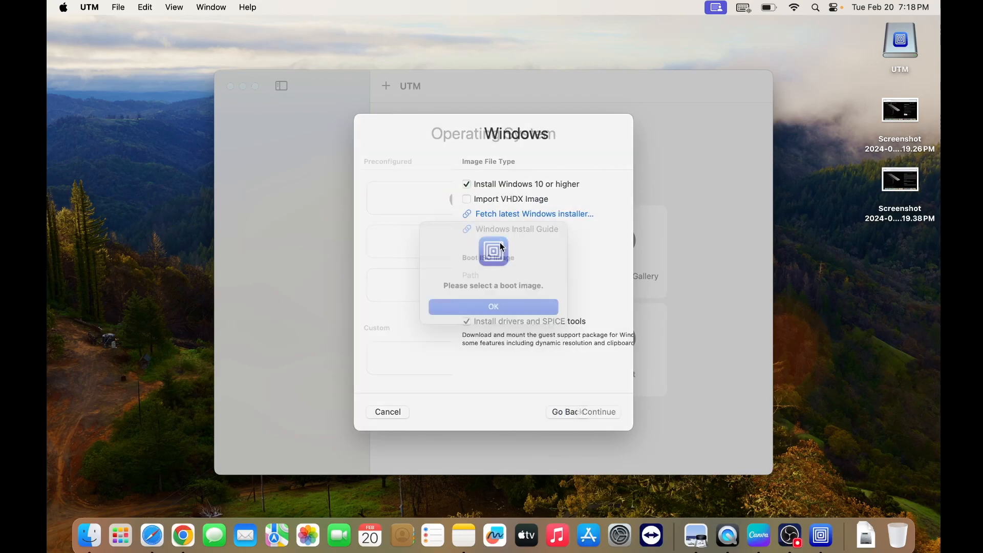
left_click(509, 307)
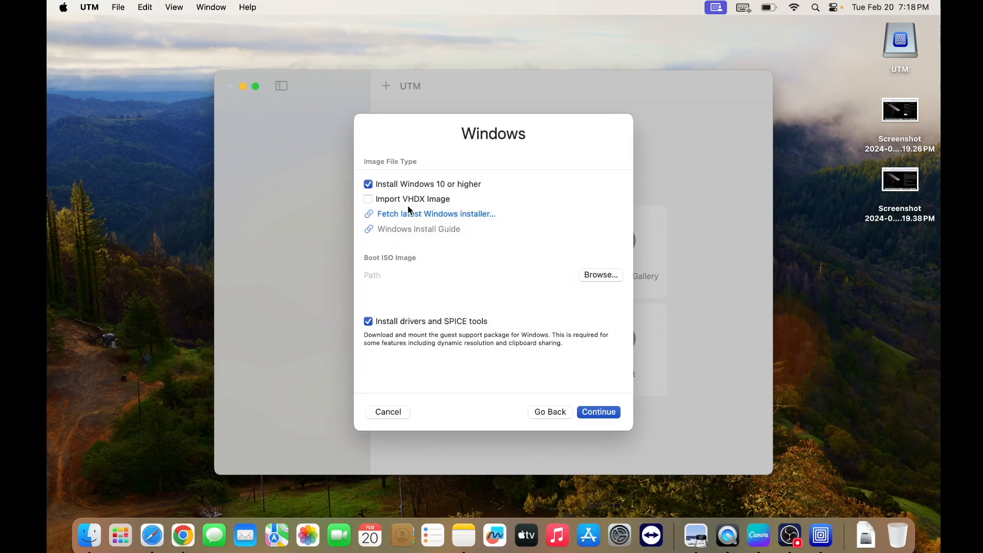
Import Windows11_InsiderPreview_Client_ARM64_en-us_26058.VHDX from Downloads as the boot VHDX image, without installing drivers and SPICE tools
left_click(368, 200)
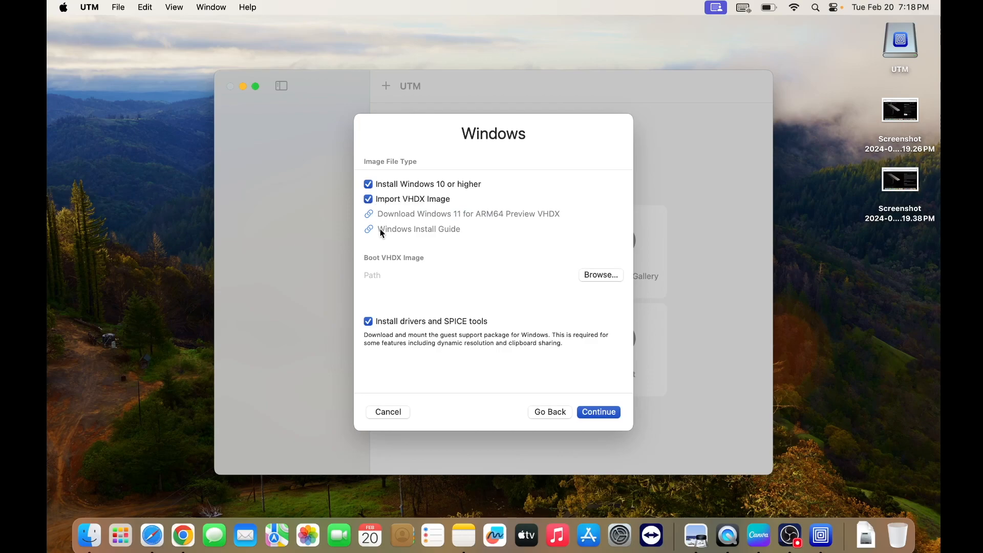
left_click(605, 276)
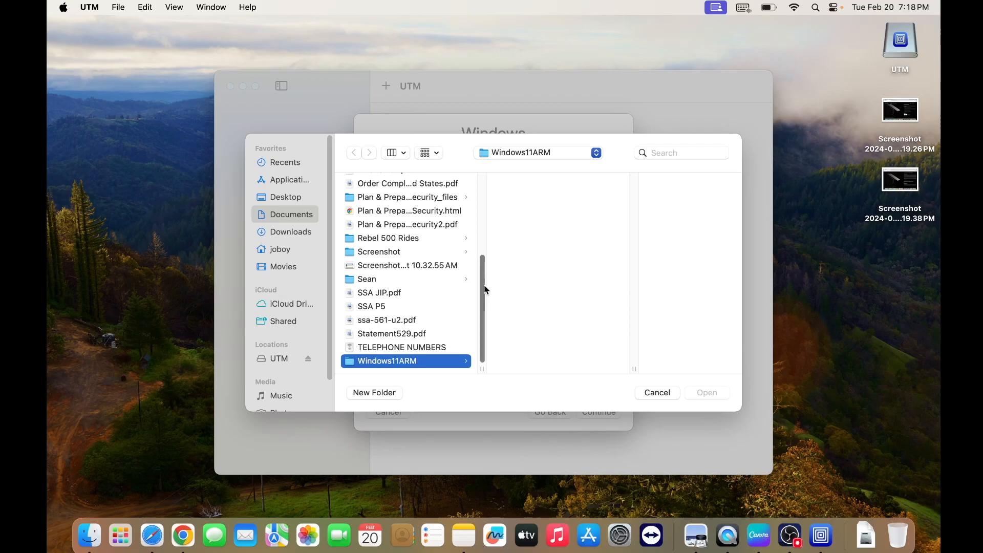
left_click(297, 232)
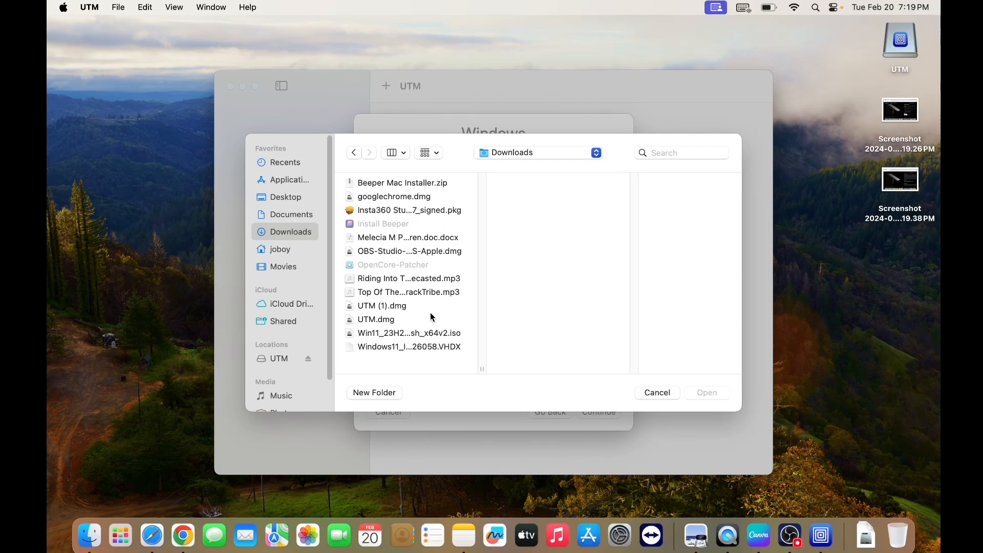
left_click(415, 346)
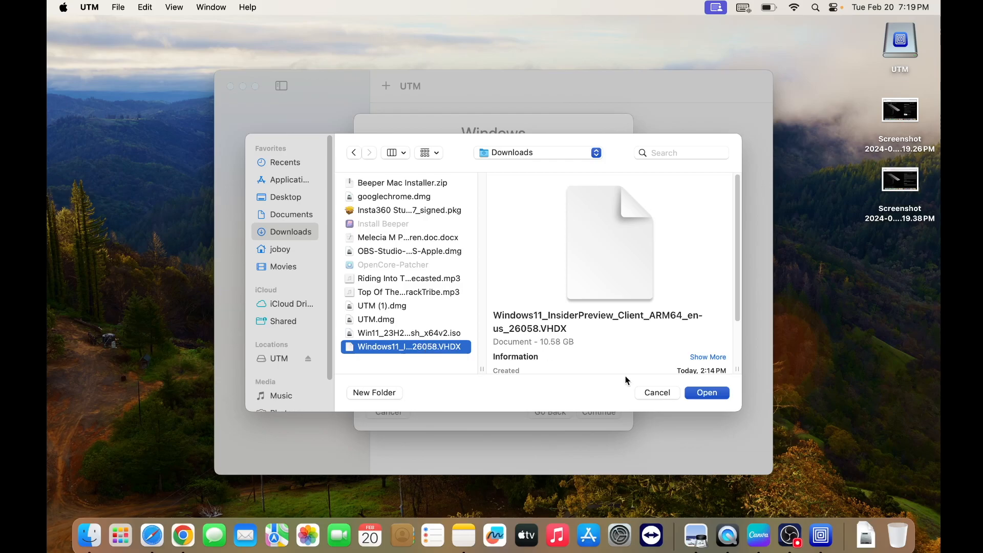
left_click(707, 393)
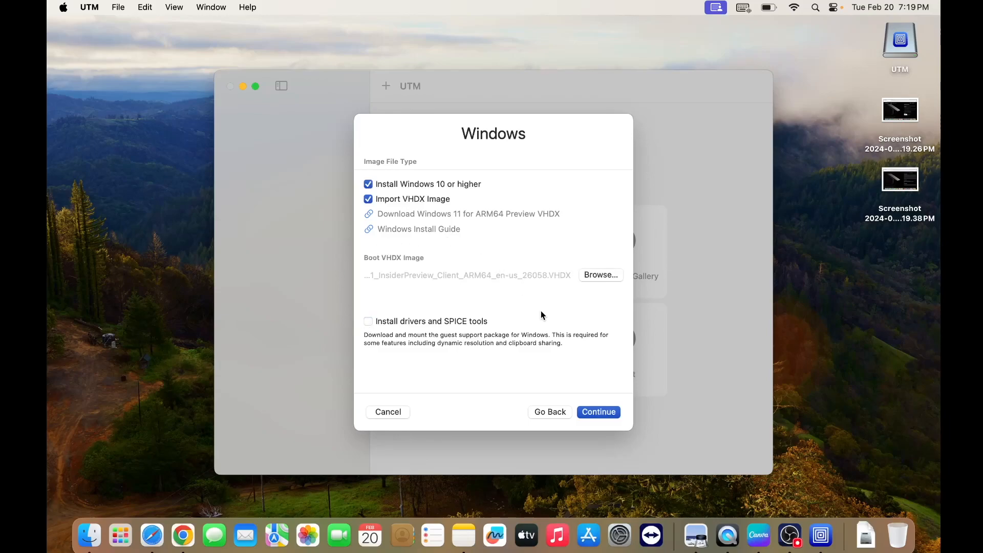
left_click(597, 412)
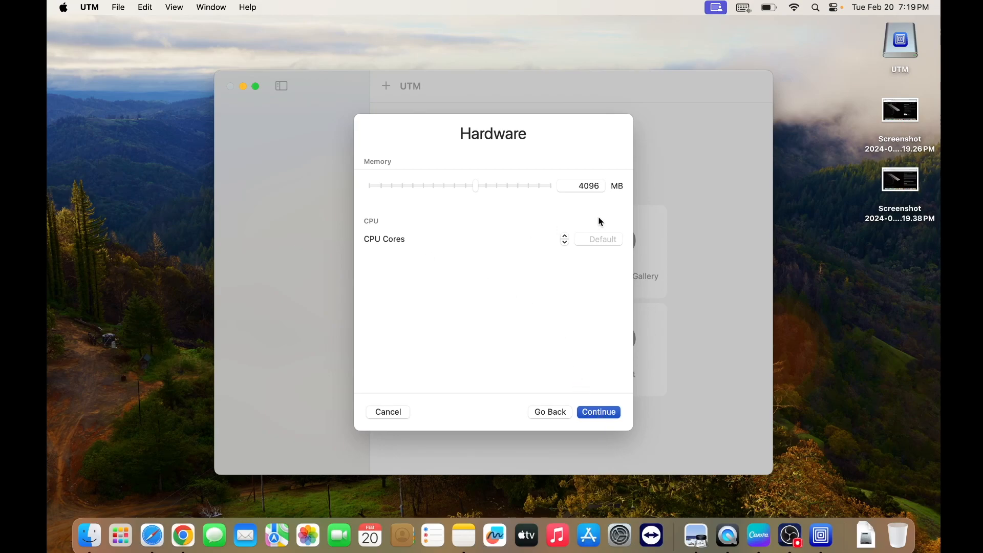
Accept 4096 MB memory and default CPU cores, and set the shared directory to the Windows11ARM folder in Documents
left_click(600, 413)
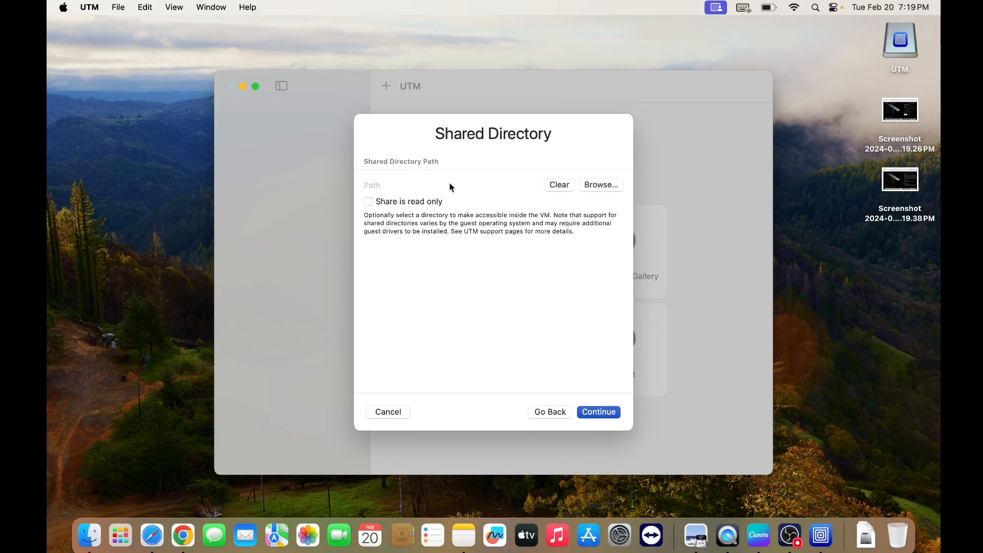
left_click(600, 185)
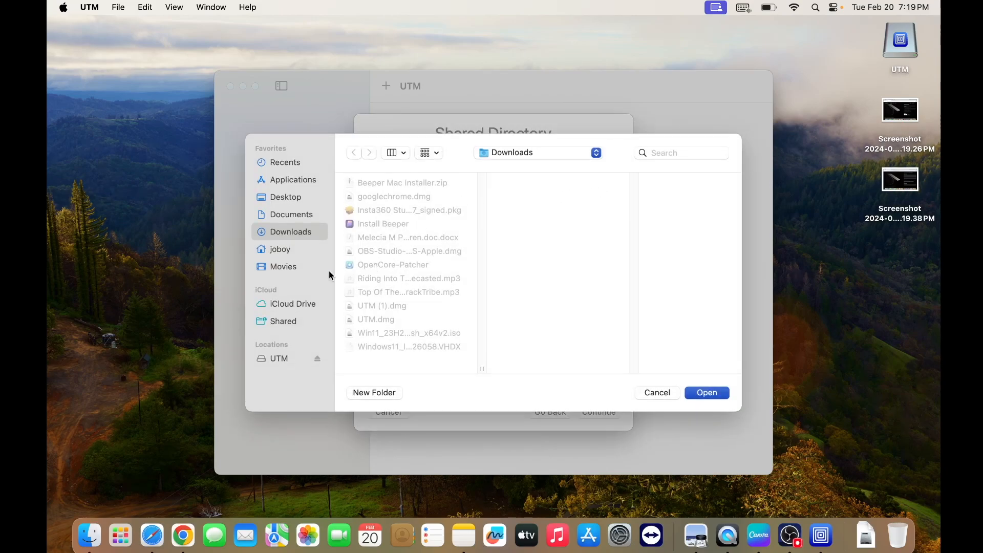
left_click(302, 216)
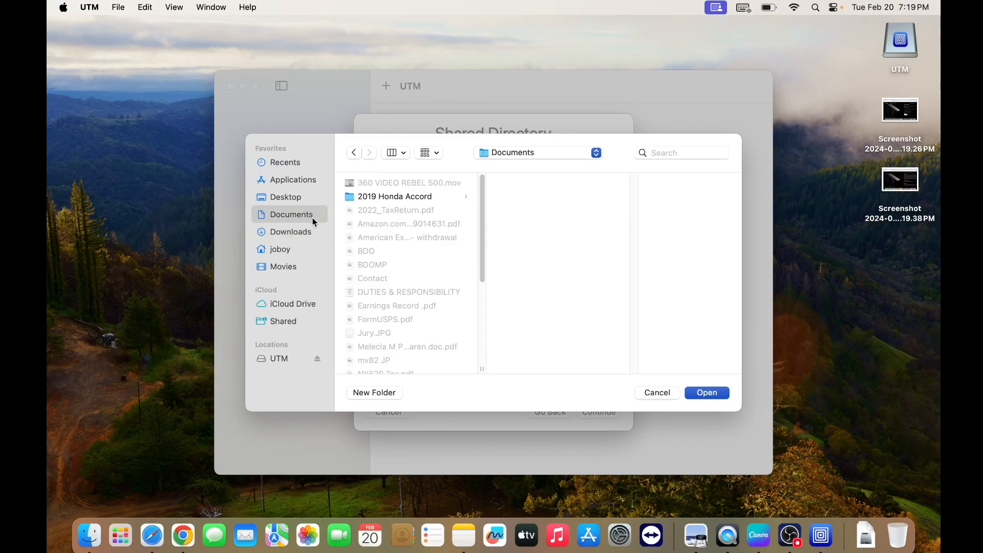
scroll(410, 308, "down", 10)
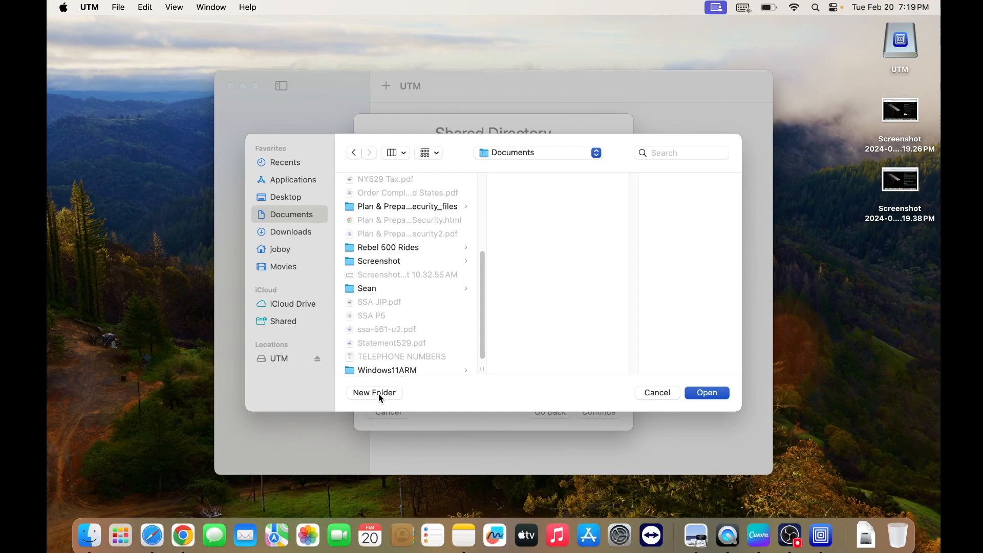
scroll(477, 350, "down", 1)
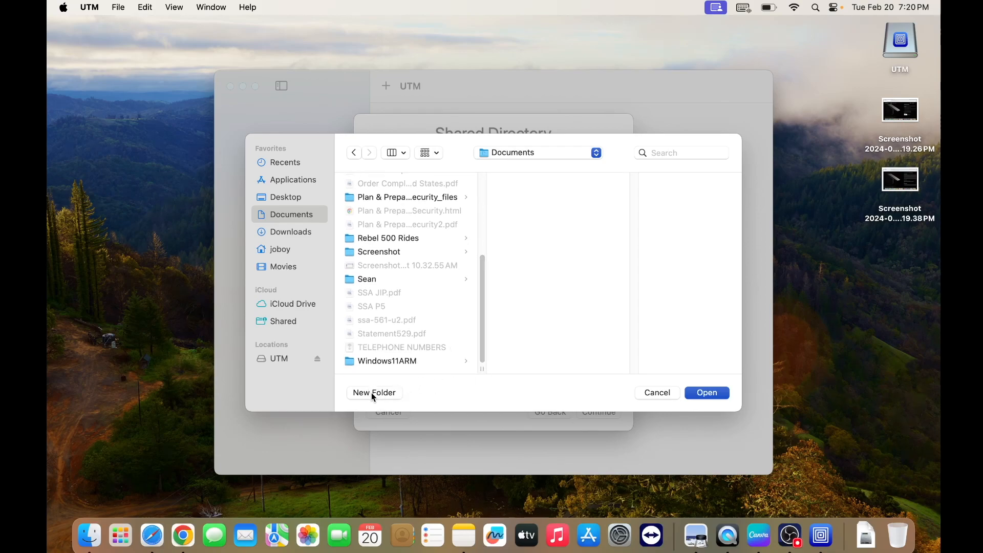
left_click(390, 361)
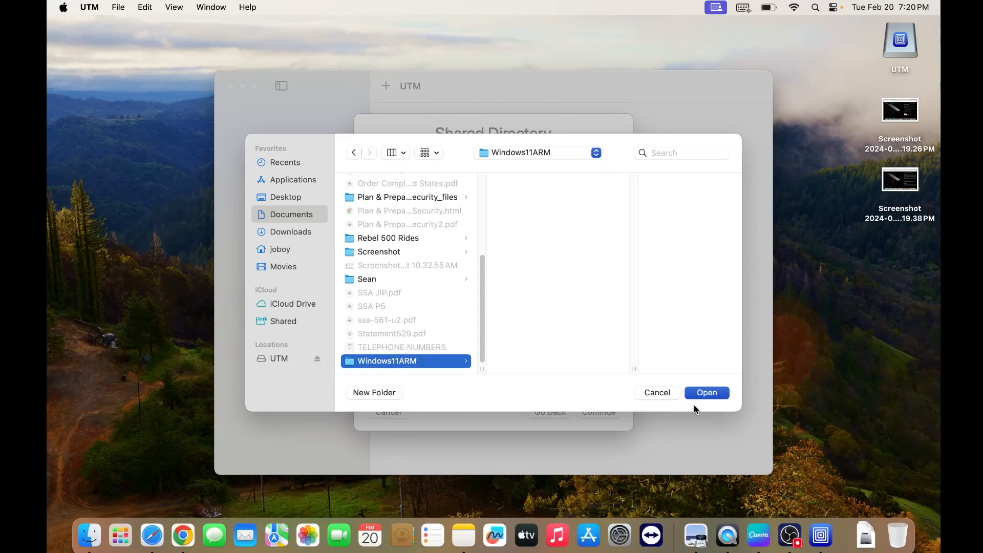
left_click(717, 395)
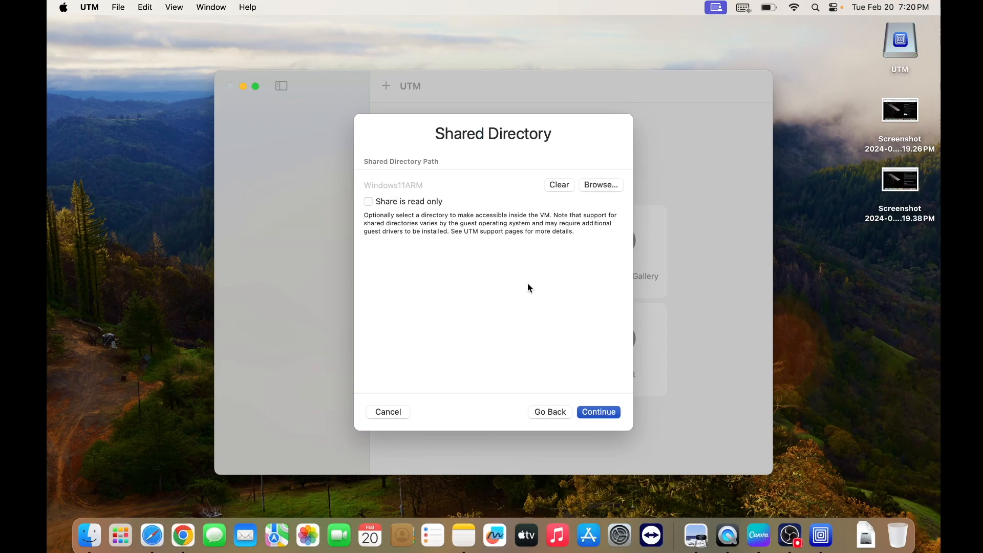
left_click(607, 416)
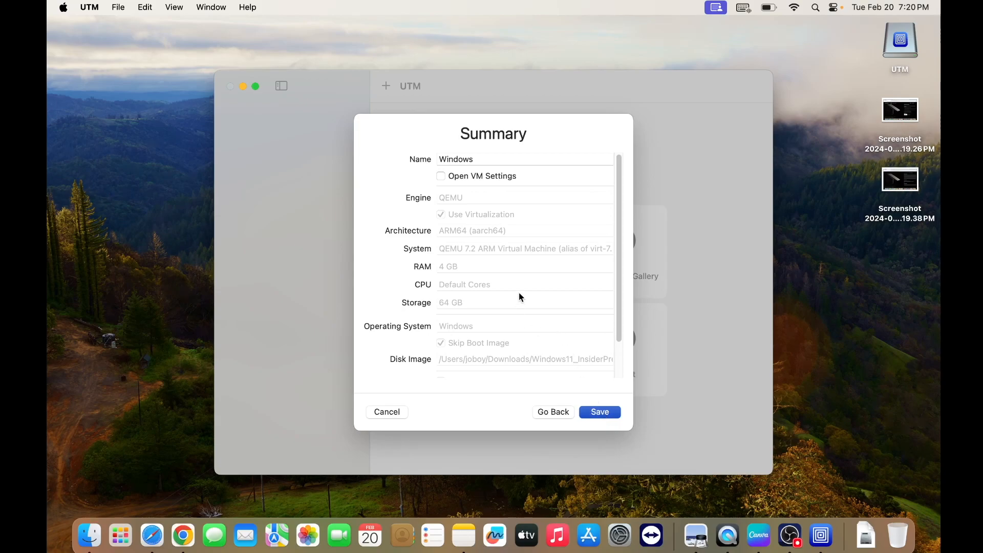
Save the virtual machine under the name Windows and start it
left_click(601, 414)
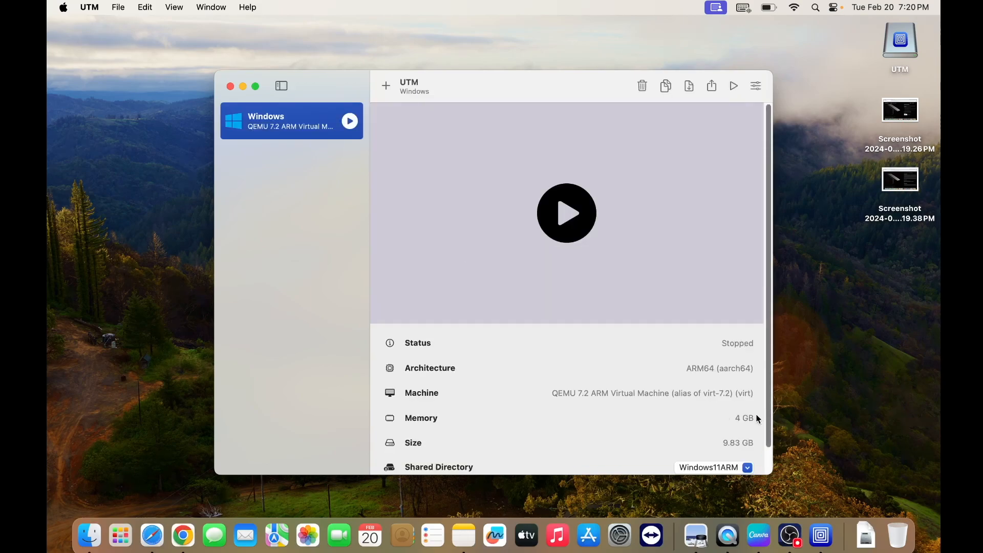
left_click(571, 220)
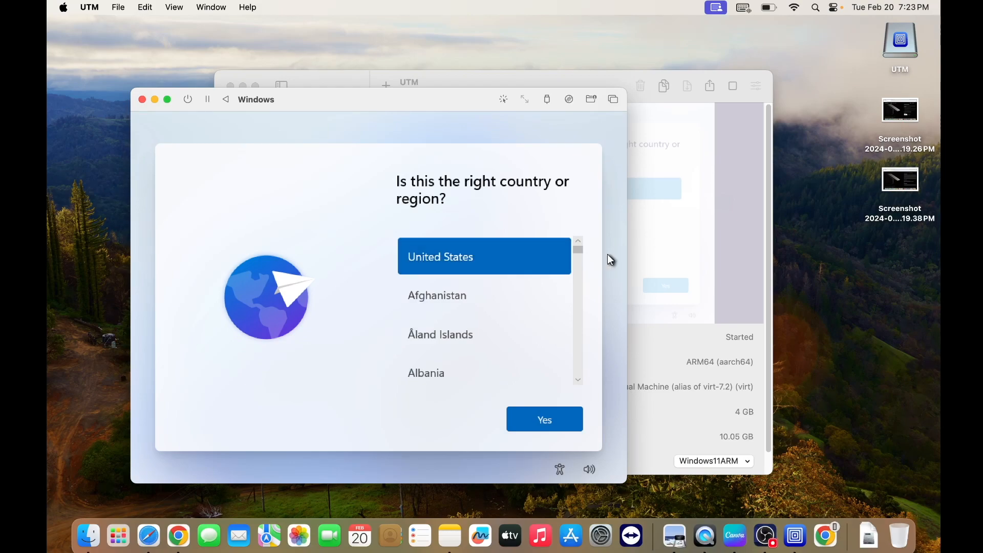
Confirm United States as the region and US as the keyboard layout, without adding a second layout
left_click_drag(580, 250, 578, 341)
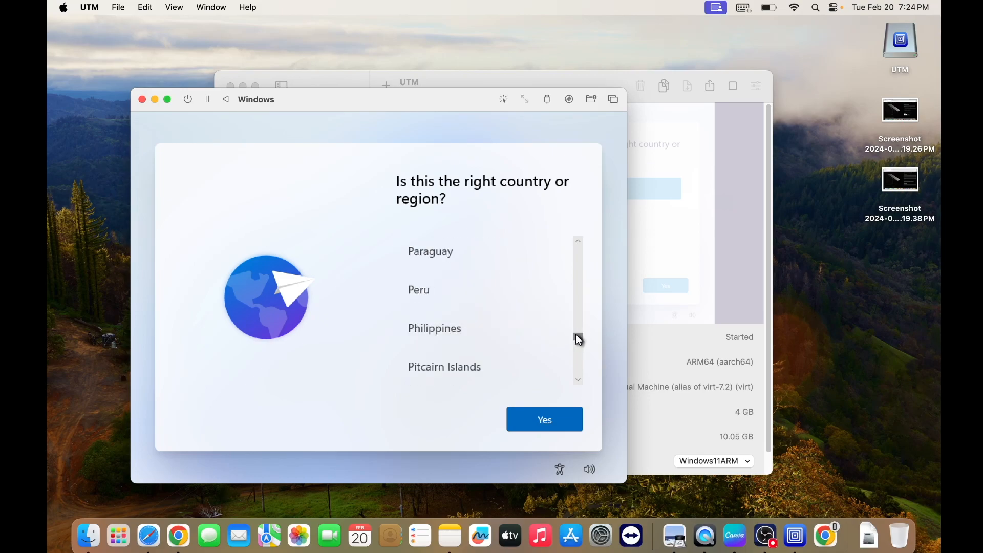
left_click_drag(578, 339, 589, 242)
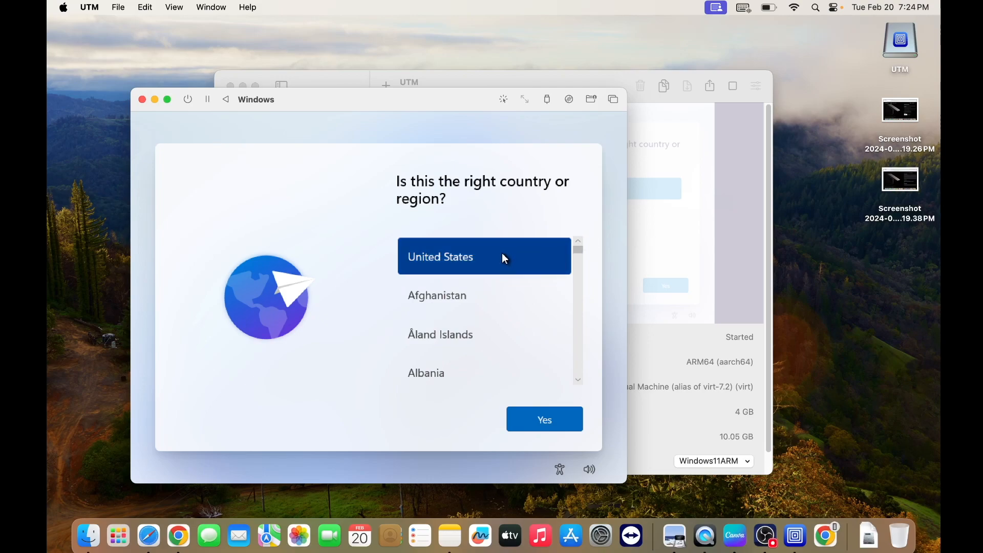
left_click(551, 419)
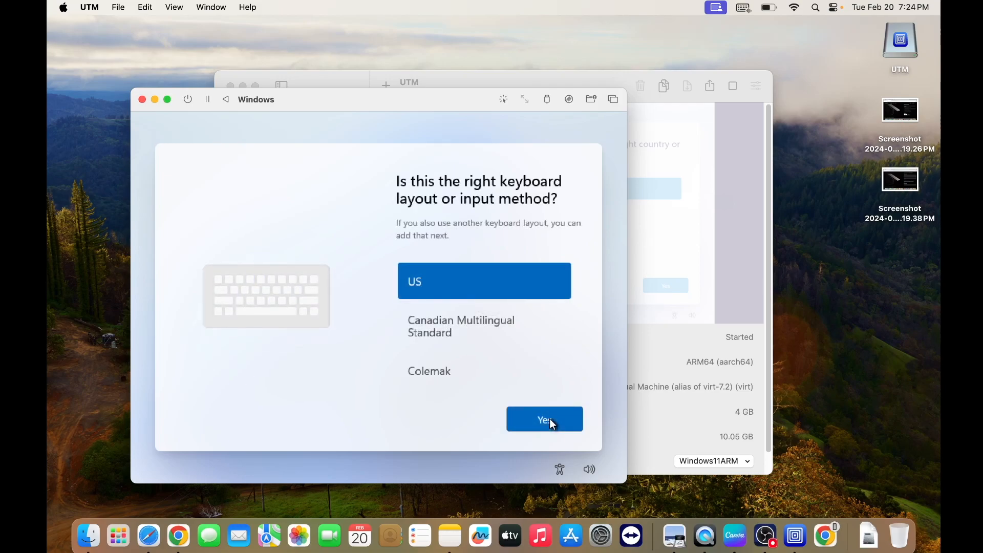
left_click(550, 419)
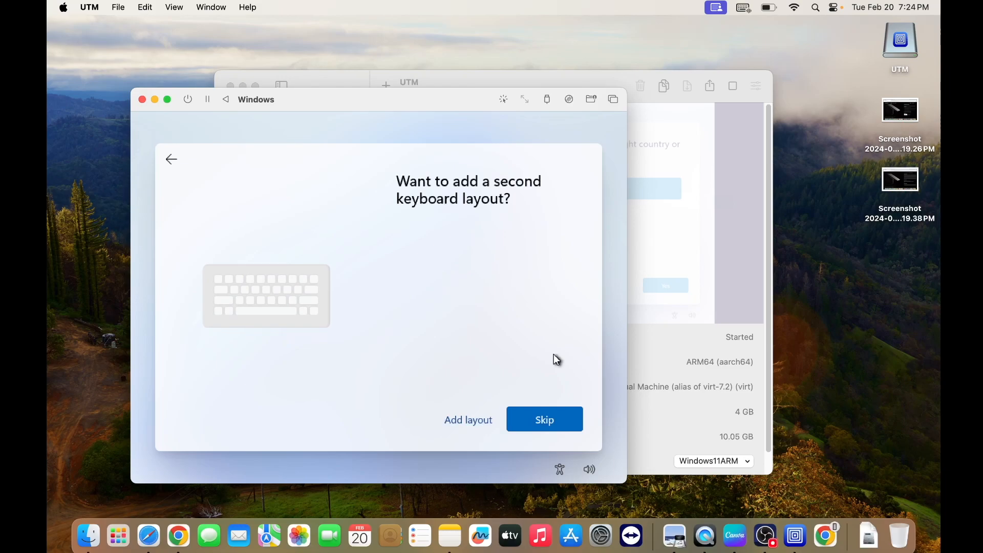
left_click(543, 421)
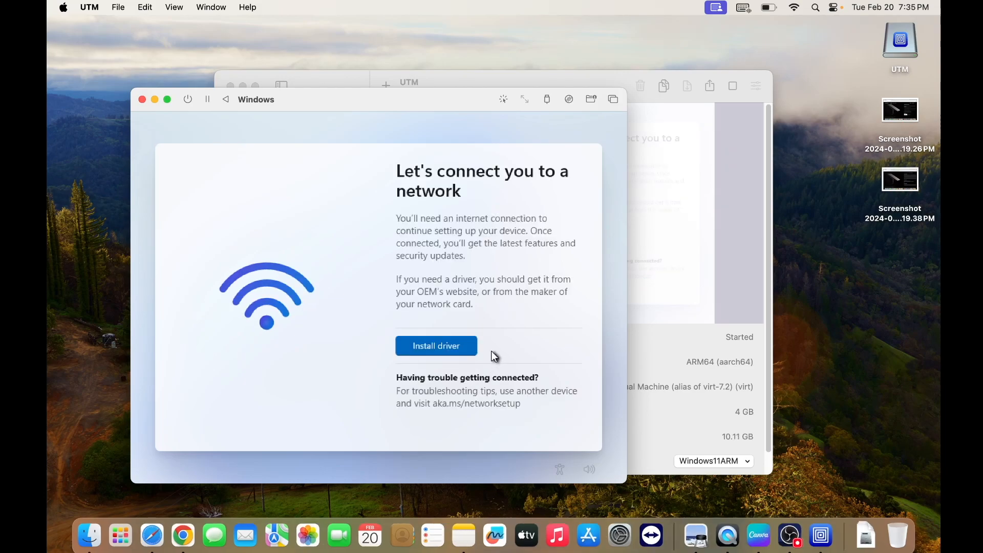
Install the network driver from the Drivers folder on CD Drive (D:) UTM
left_click(456, 351)
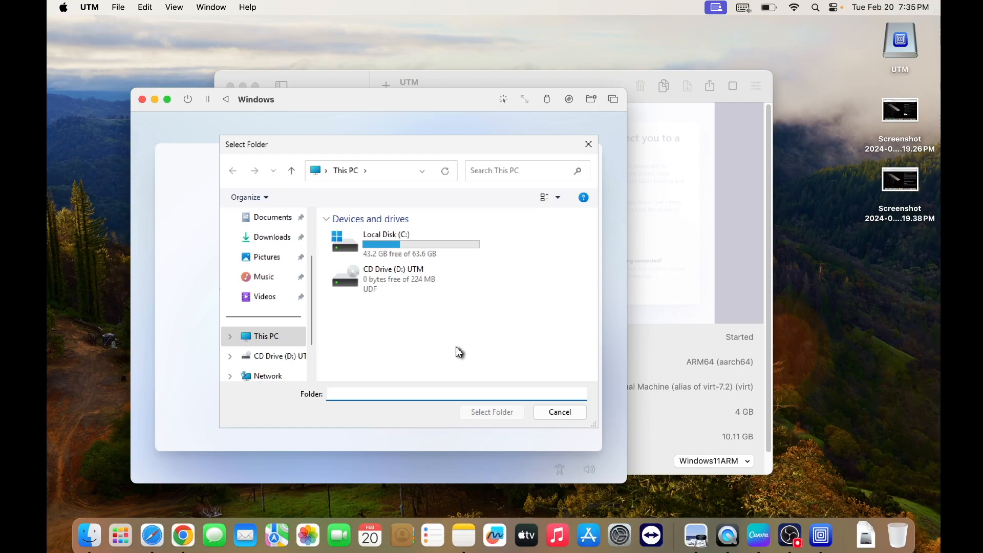
double_click(404, 281)
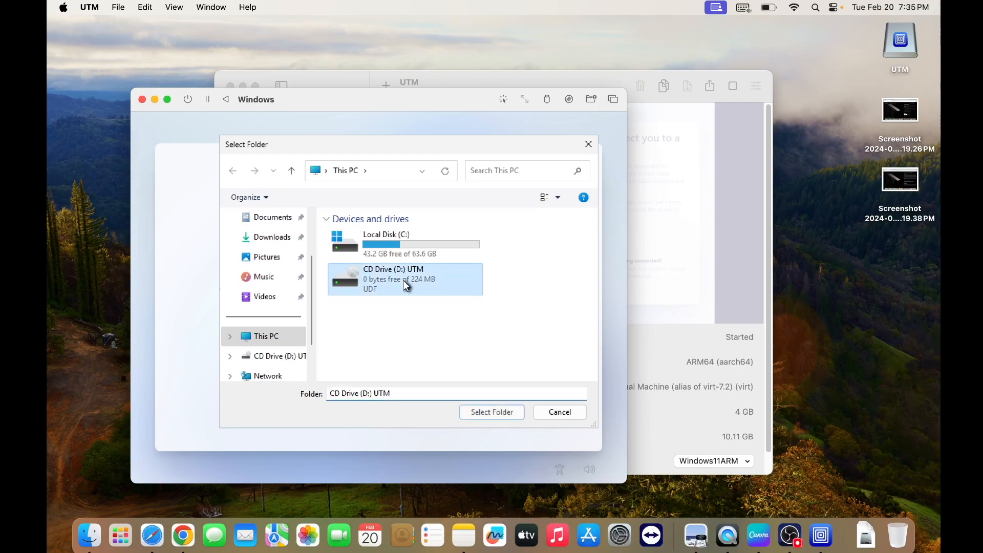
left_click(365, 236)
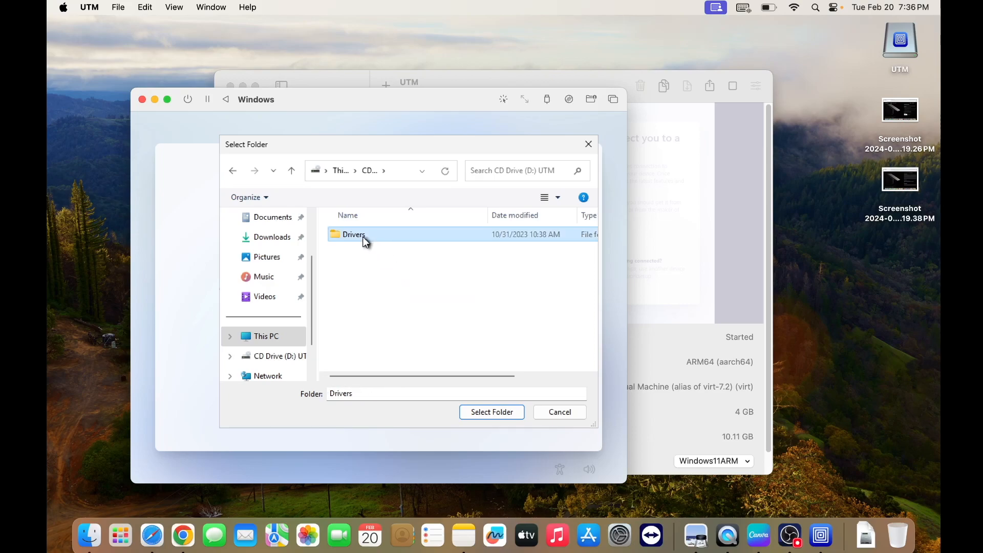
double_click(364, 237)
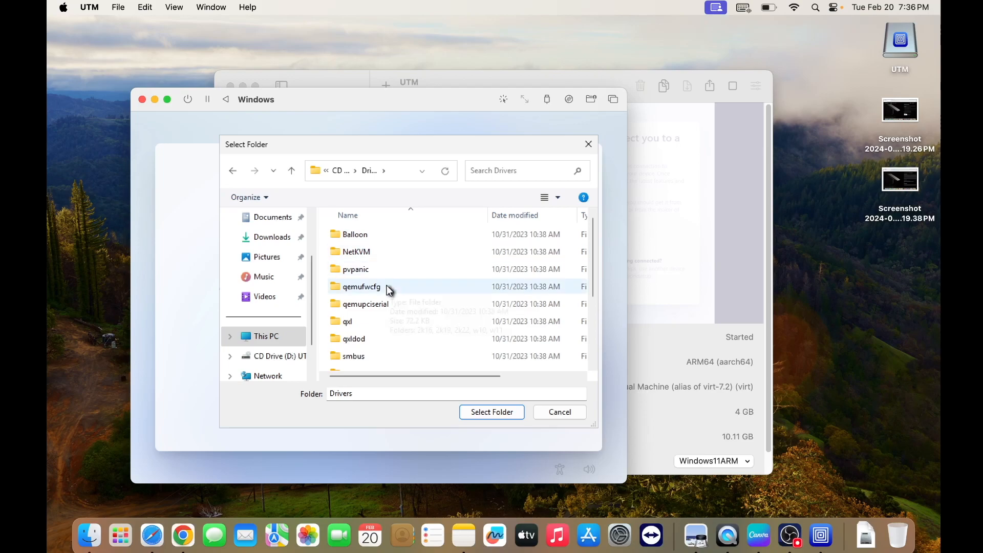
scroll(384, 341, "down", 3)
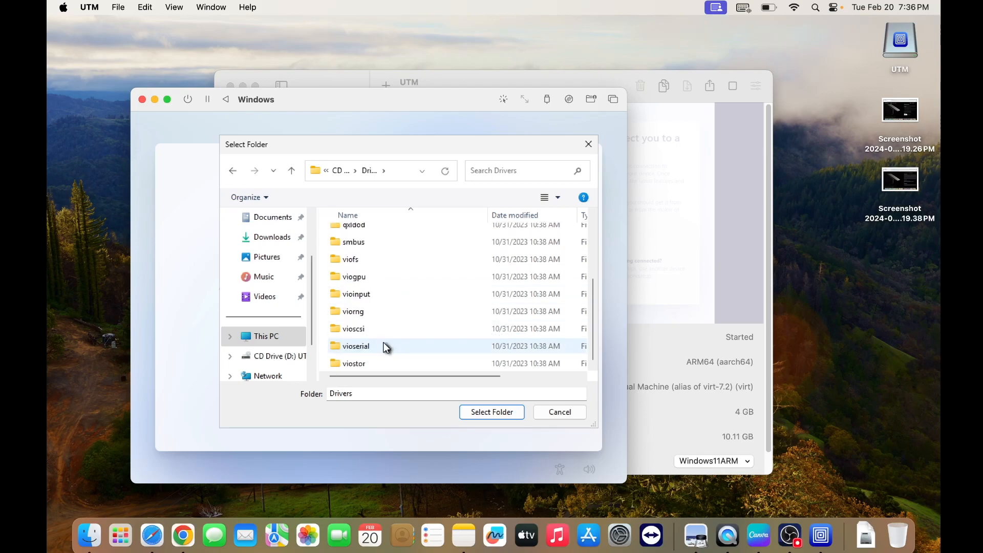
scroll(381, 336, "up", 3)
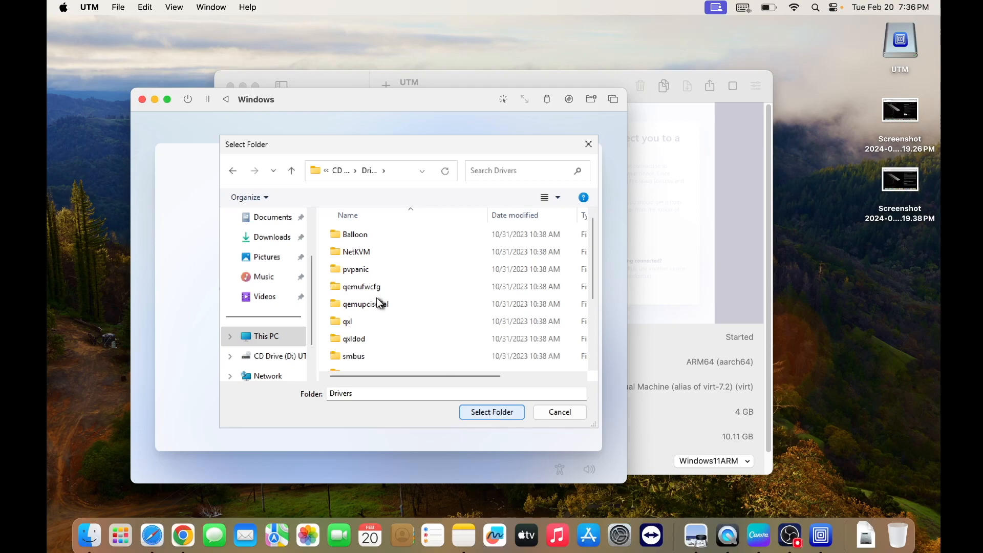
left_click(233, 170)
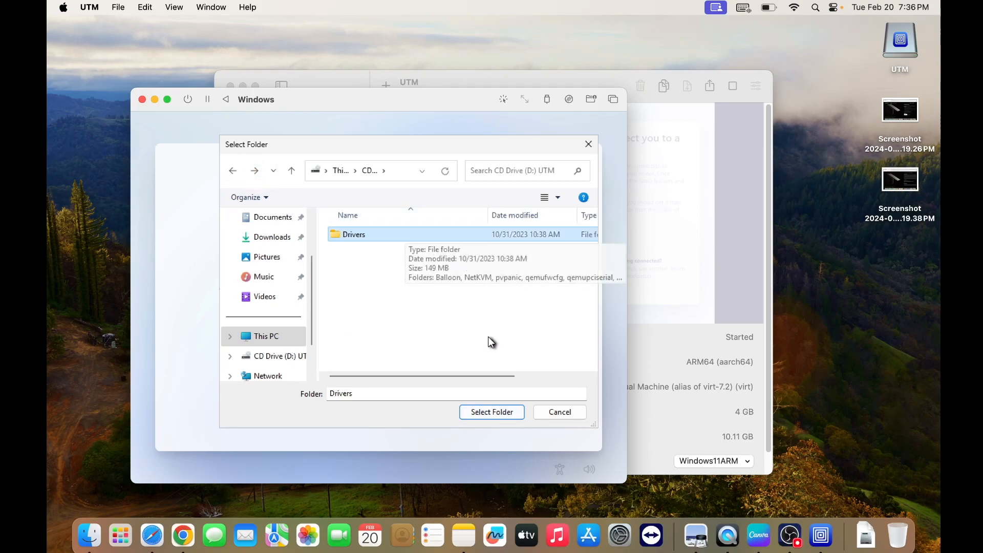
left_click(486, 413)
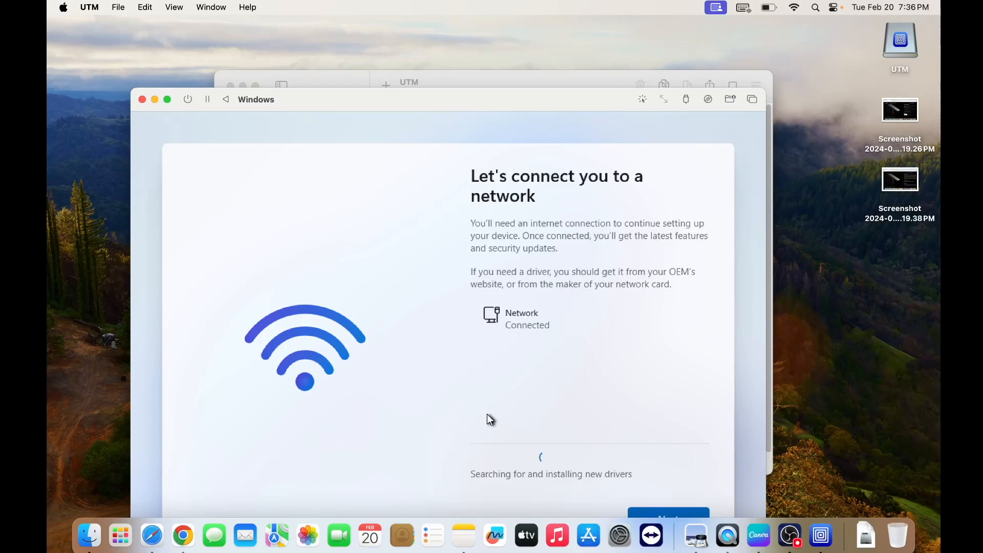
Continue setup with the connected network and accept the Windows License Agreement
left_click_drag(530, 107, 555, 53)
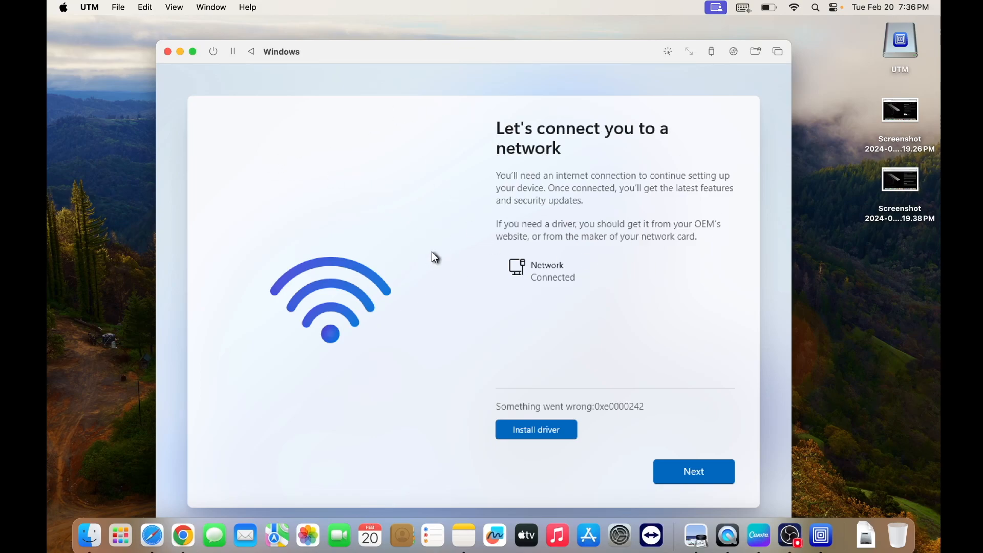
left_click(454, 224)
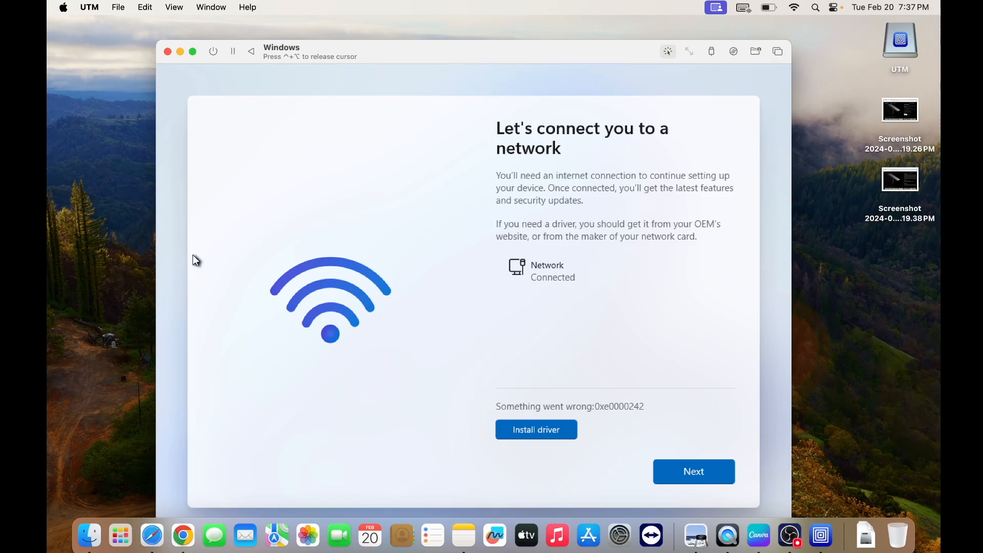
key("ctrl+alt")
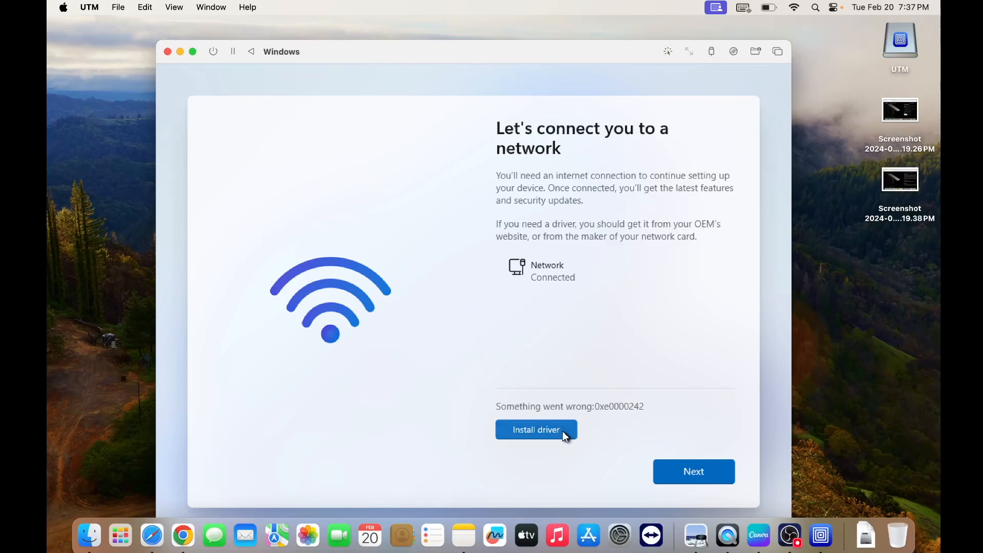
left_click(712, 468)
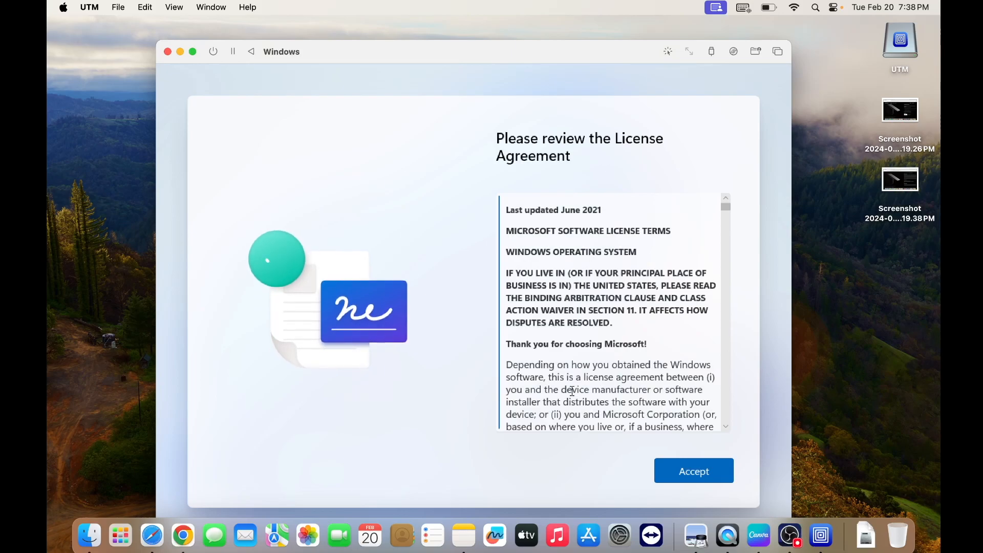
left_click(709, 469)
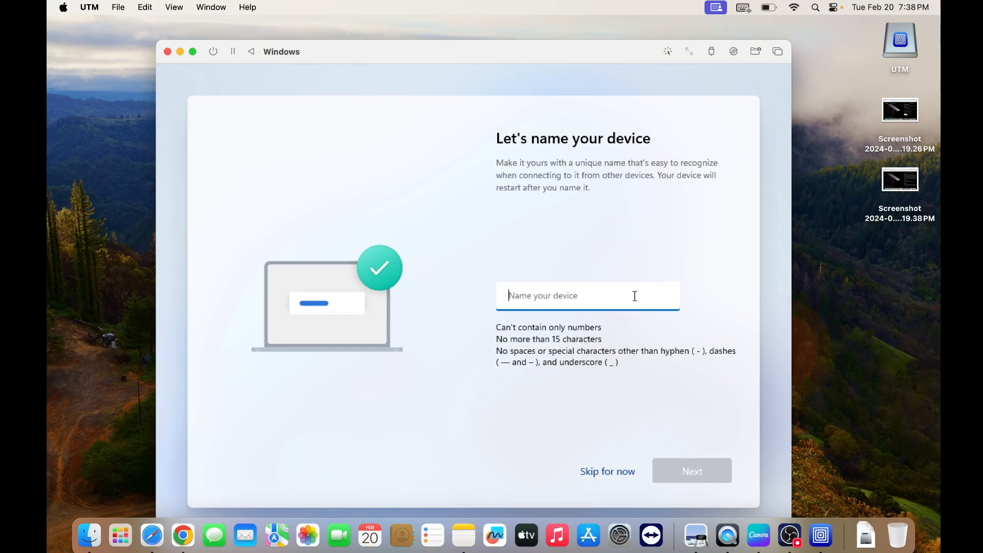
Name the device WINDOWS11ARM and continue setup
type("WINDO")
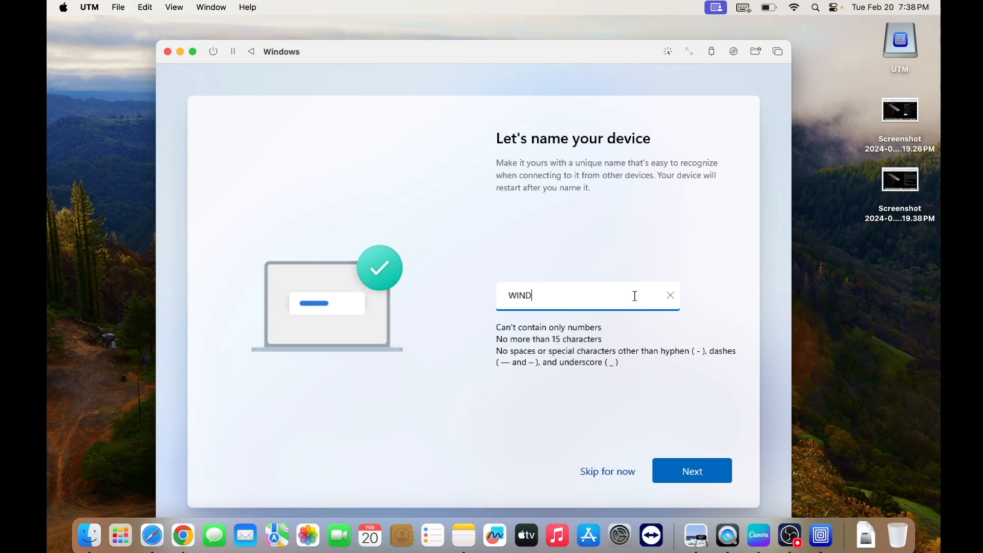
type("WS11ARM")
left_click(688, 469)
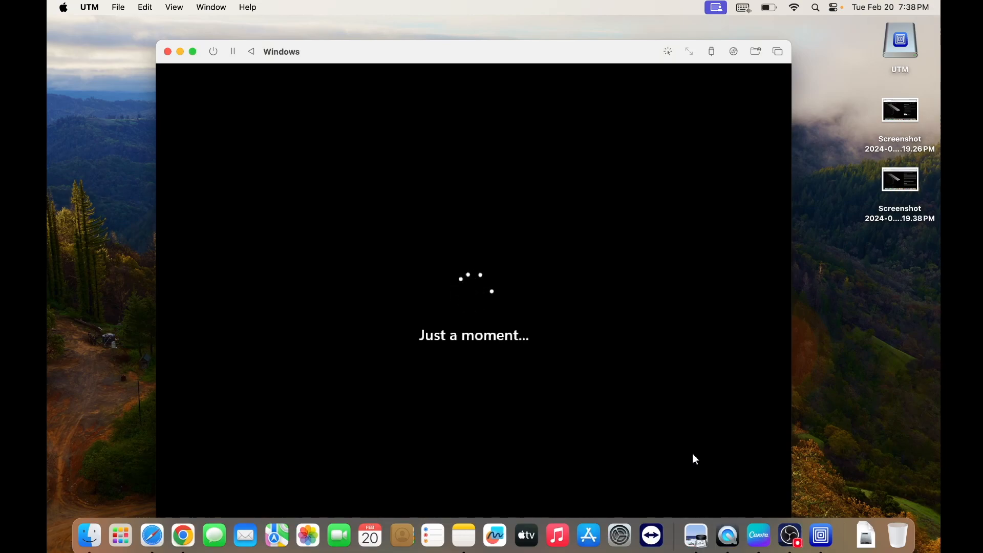
Choose to set up the device for personal use and proceed to the Microsoft account sign-in
left_click_drag(650, 66, 646, 50)
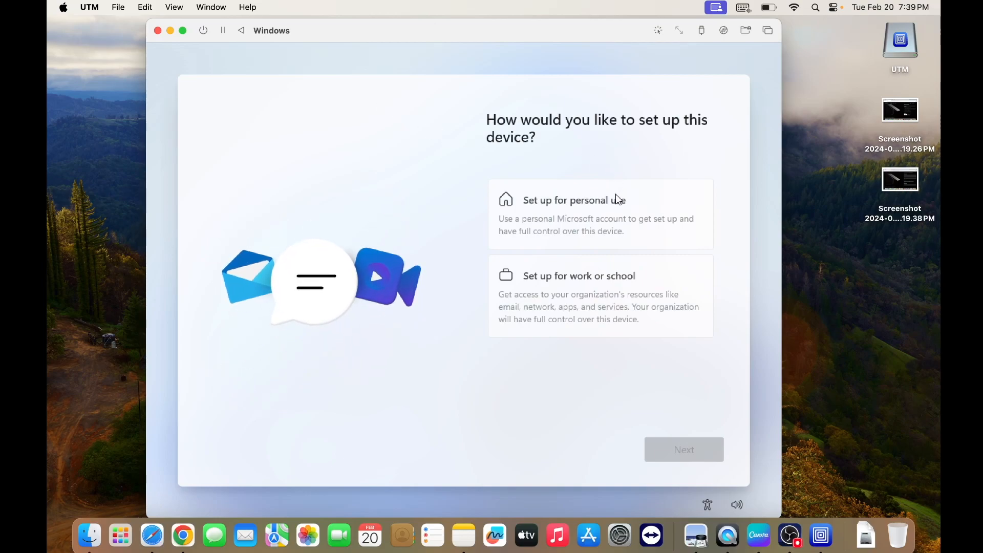
left_click(607, 217)
left_click(684, 453)
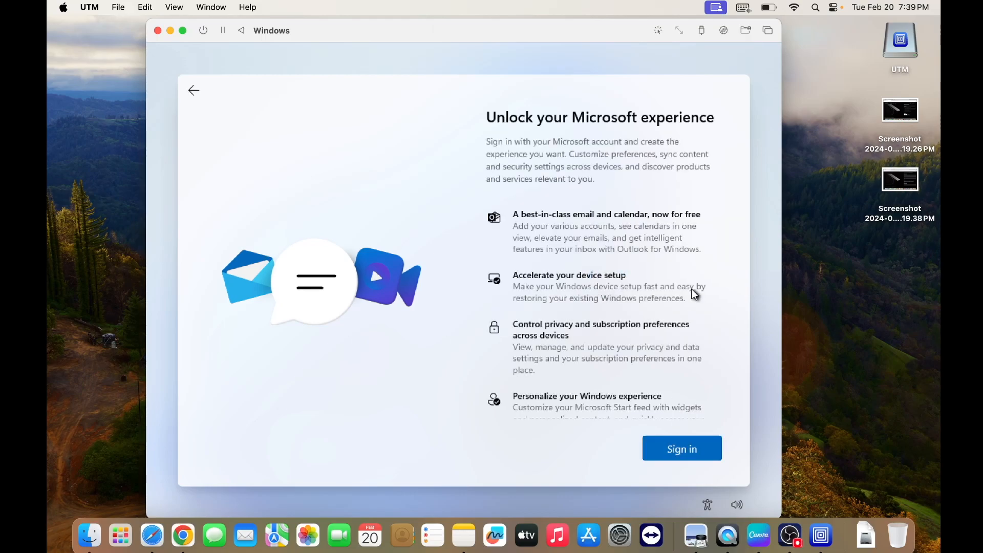
left_click_drag(720, 228, 697, 363)
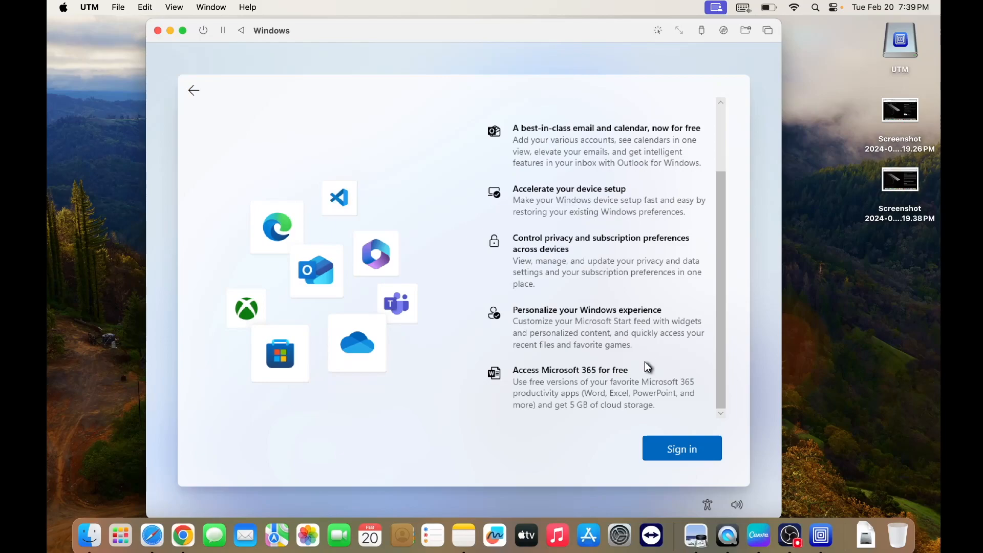
left_click(691, 449)
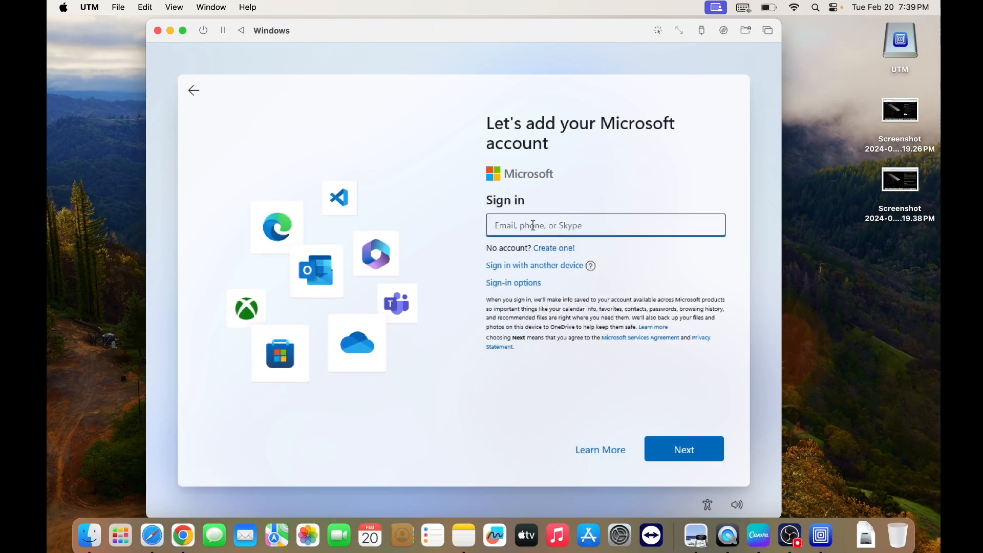
Sign in by entering the Microsoft account's e-mail and password
type("j")
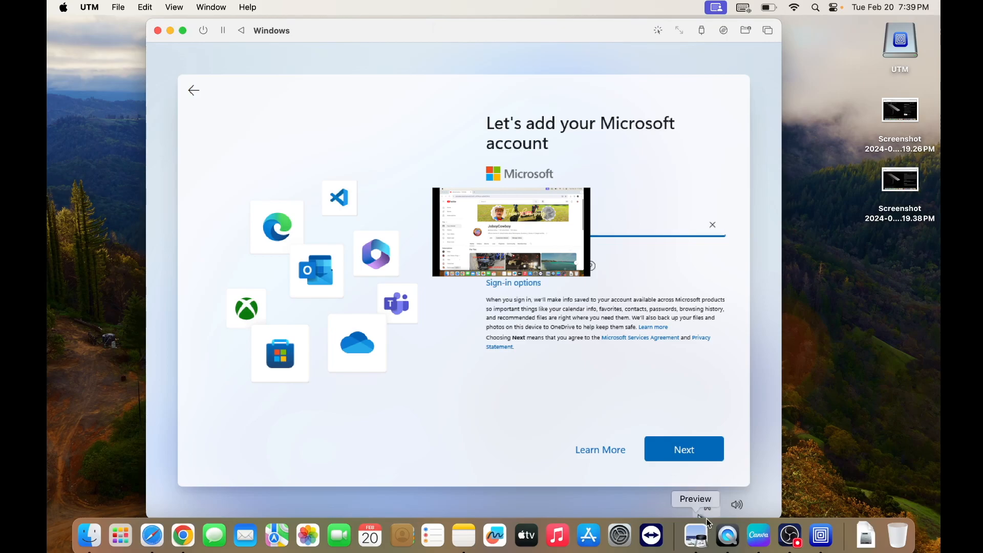
left_click(711, 452)
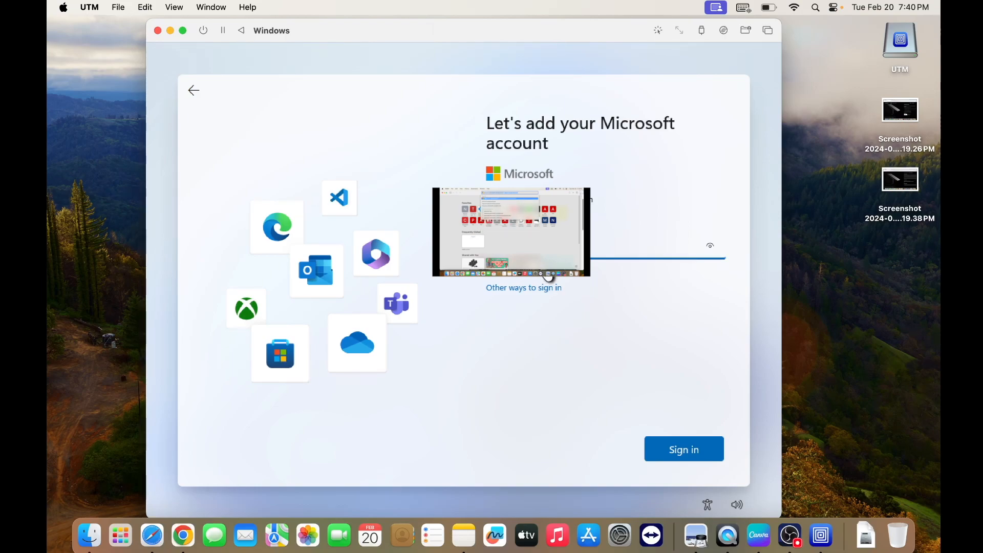
left_click(683, 450)
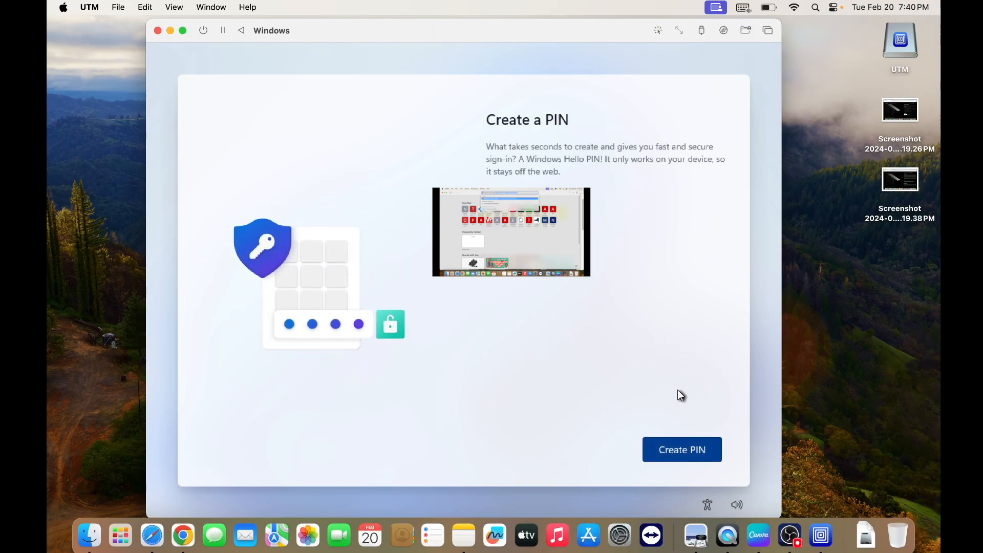
Create a Windows Hello PIN by entering and confirming the PIN, and continue to the privacy settings
left_click(692, 456)
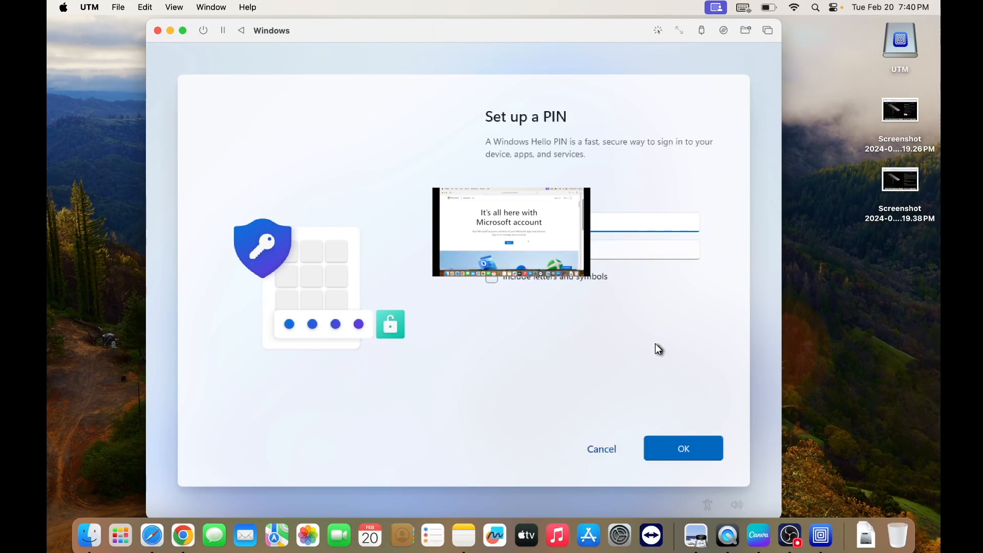
type("••••••")
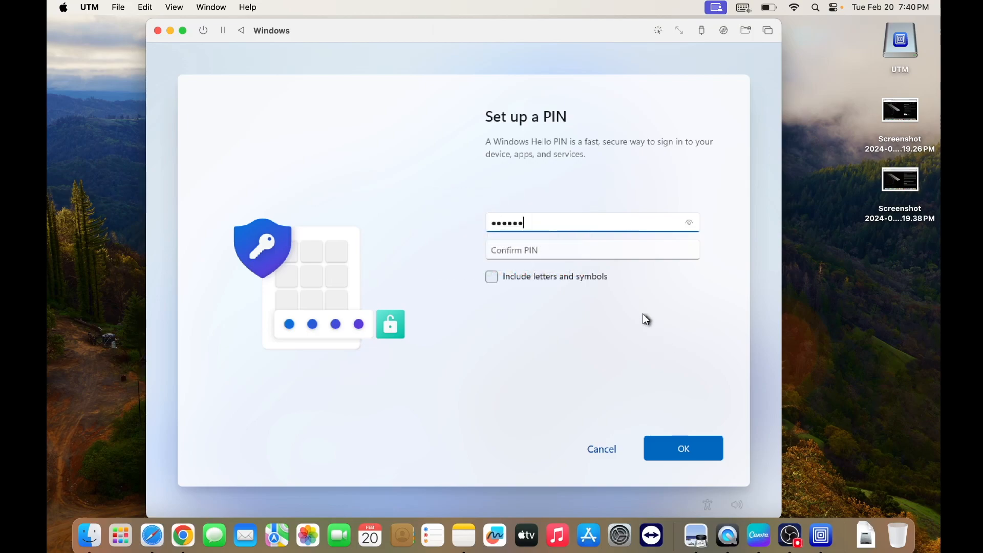
left_click(519, 251)
type("••••••")
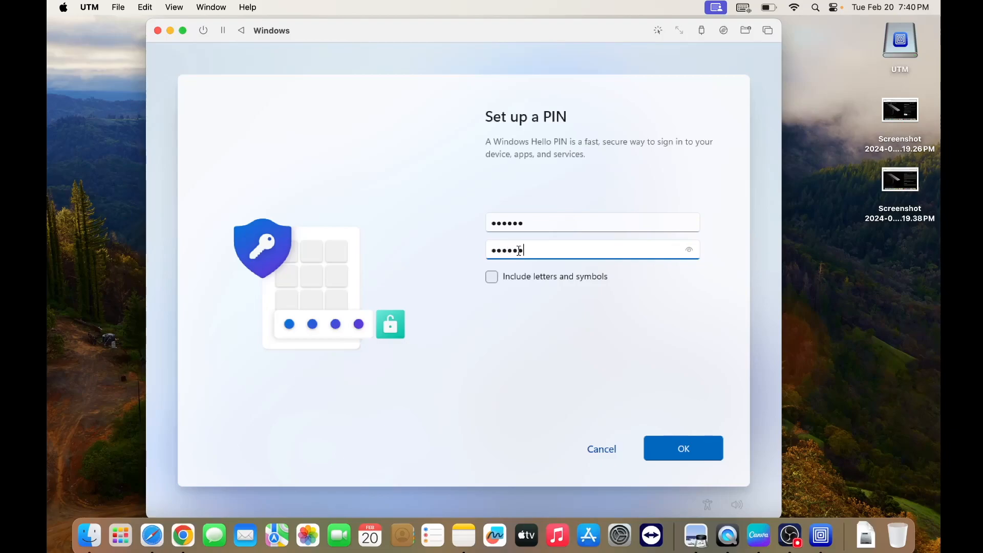
left_click(686, 449)
left_click(675, 450)
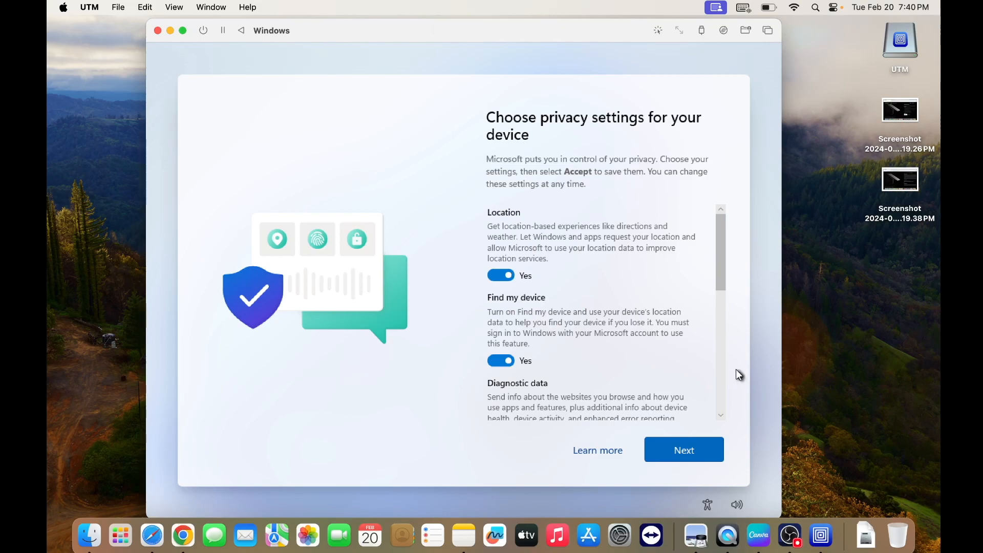
Limit diagnostic data to Required only and turn off Inking & typing, Tailored experiences and Advertising ID
left_click_drag(718, 276, 717, 327)
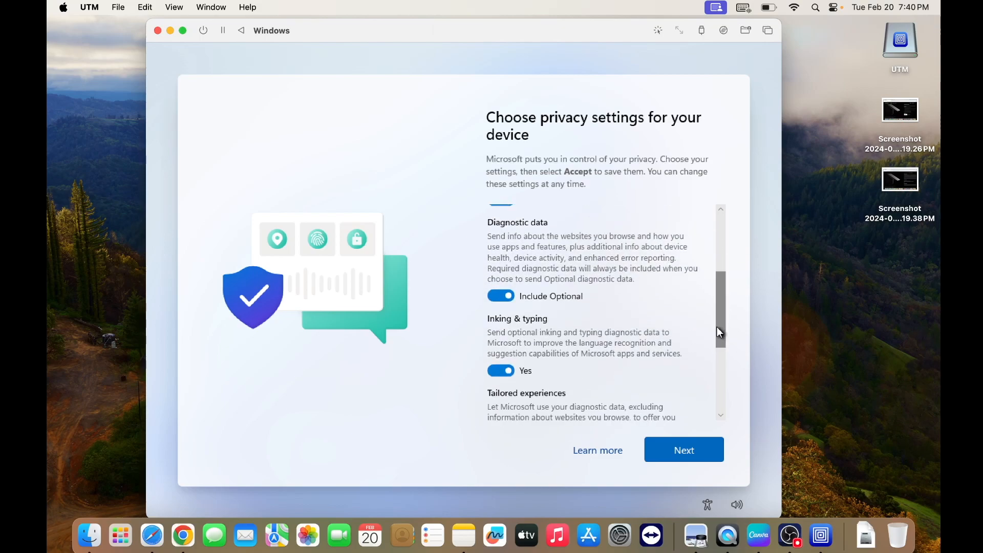
left_click(502, 298)
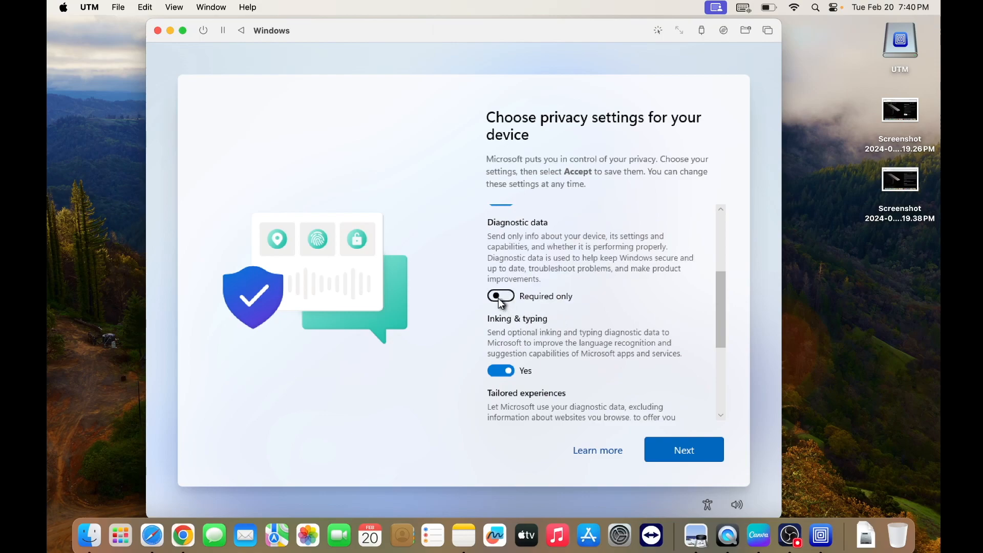
left_click(497, 373)
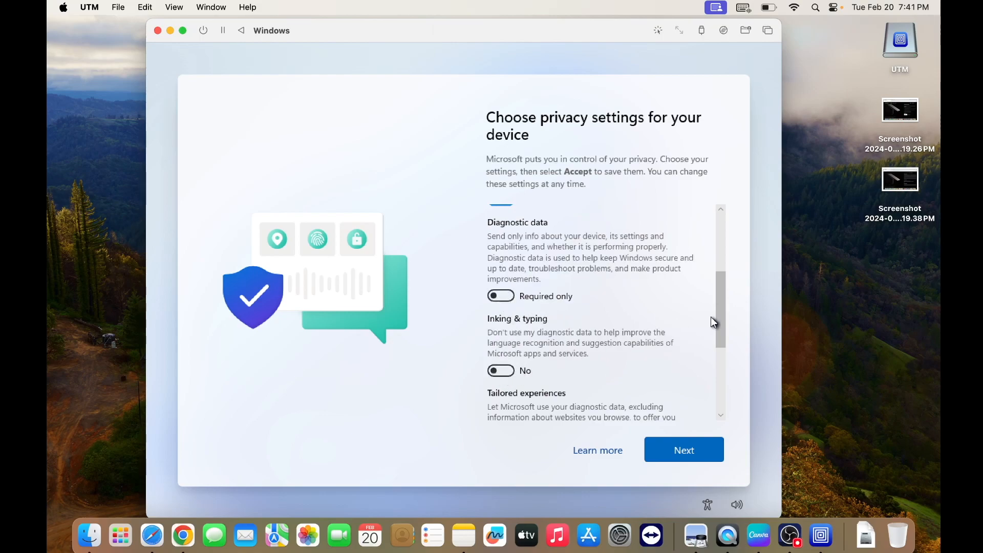
left_click_drag(718, 326, 716, 364)
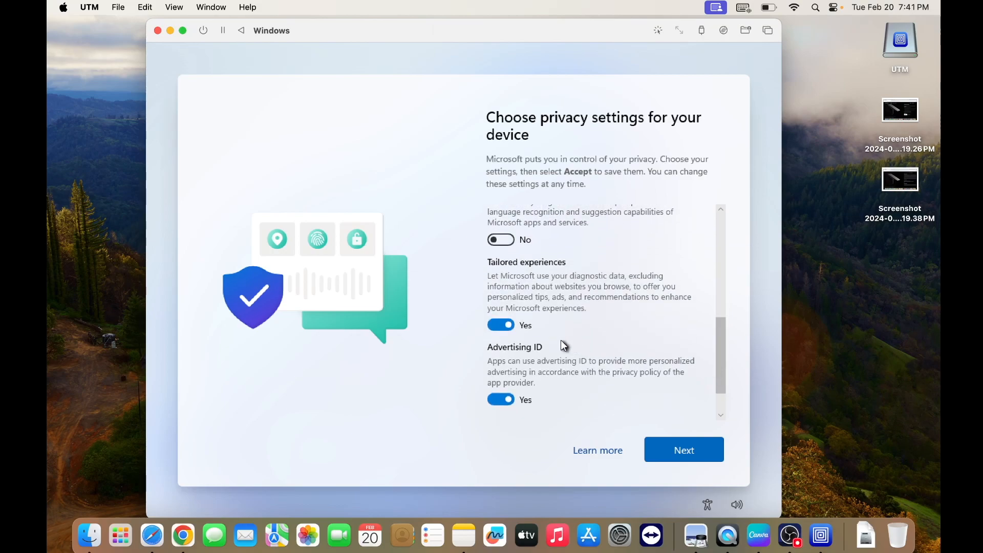
left_click(495, 326)
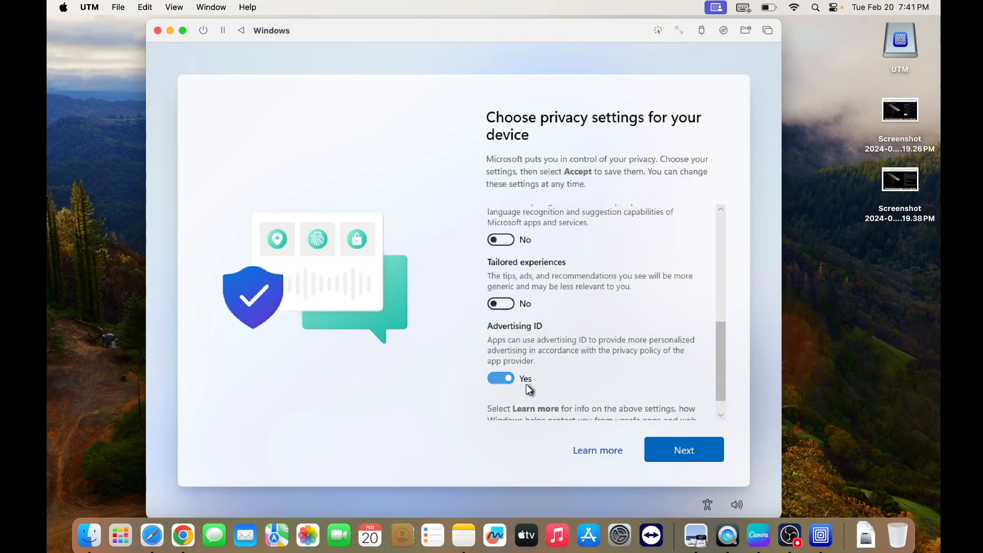
left_click(500, 380)
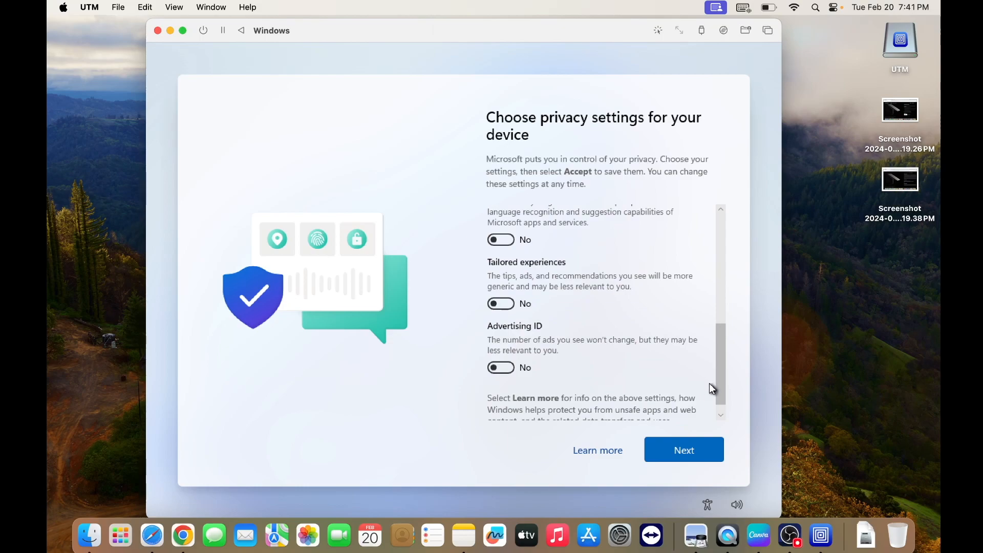
Go through the whole list of privacy settings and accept them, keeping Location and Find my device on
left_click_drag(724, 388, 713, 278)
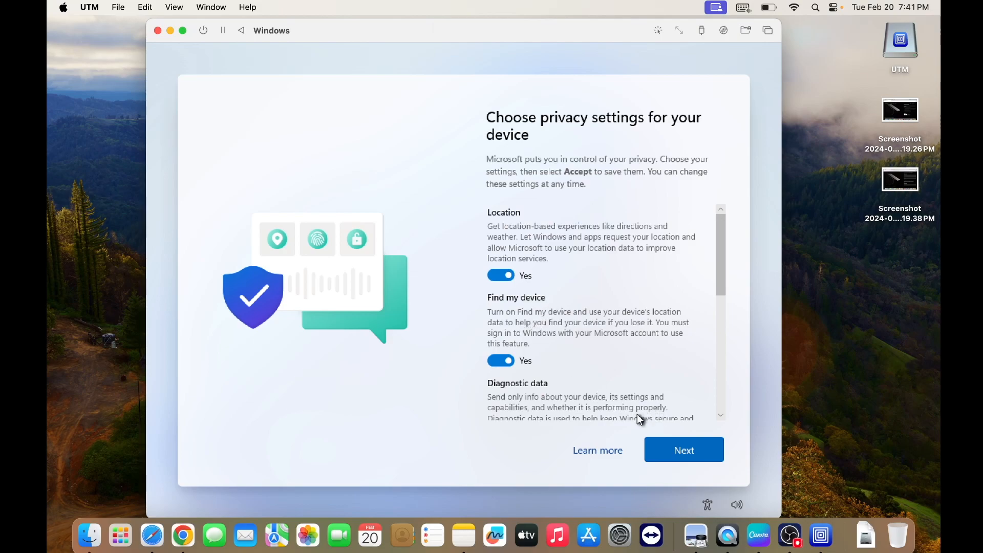
left_click(690, 454)
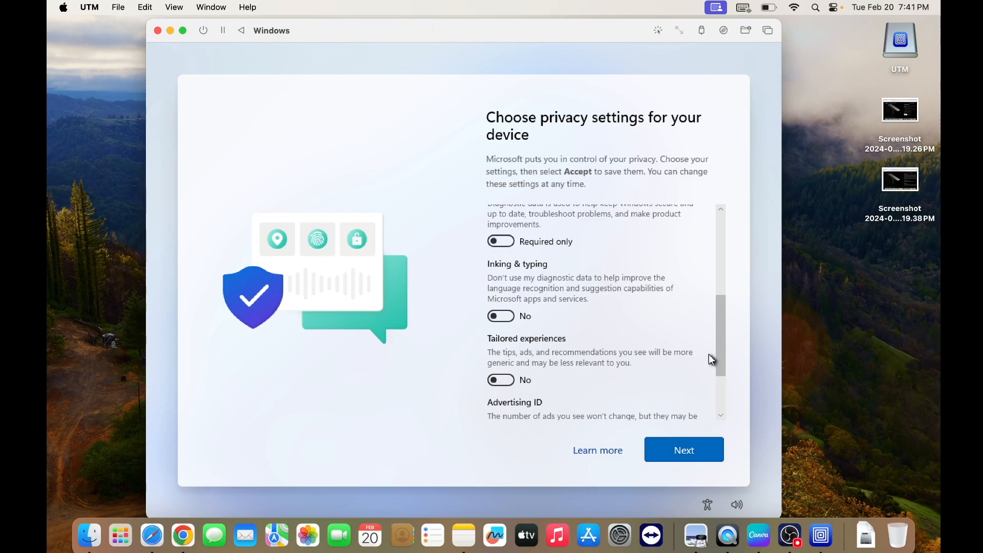
left_click(678, 455)
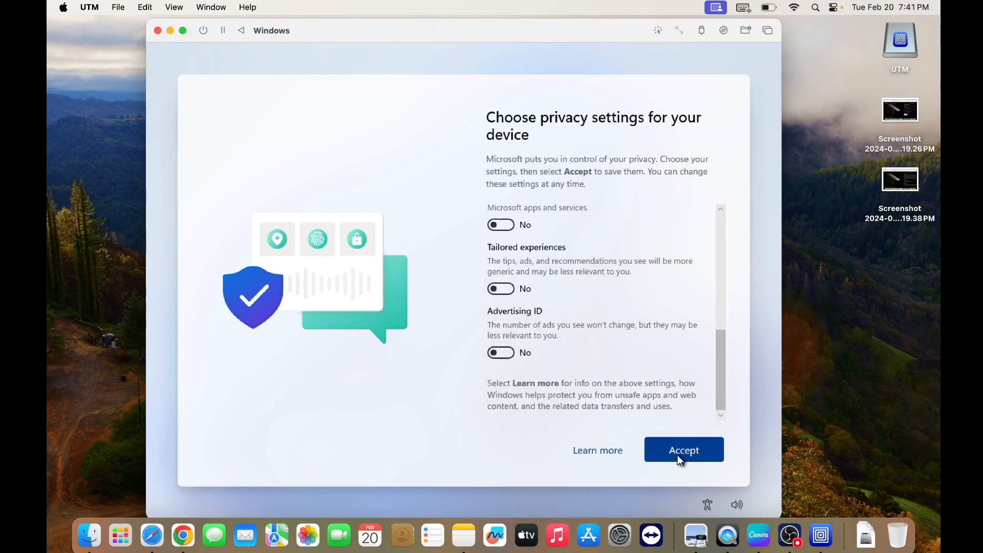
left_click(677, 454)
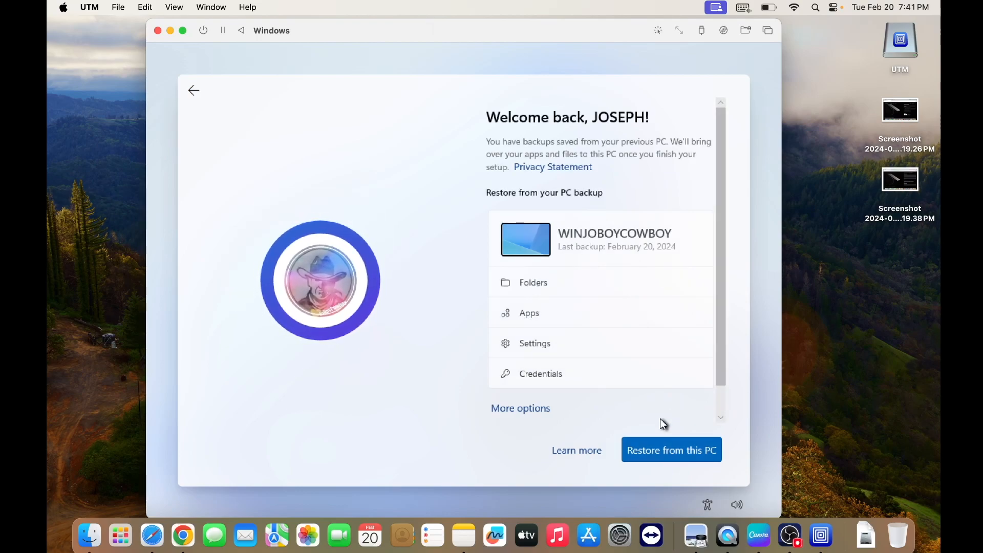
Show more restore options and choose to set up as a new PC instead of restoring a backup
left_click(520, 409)
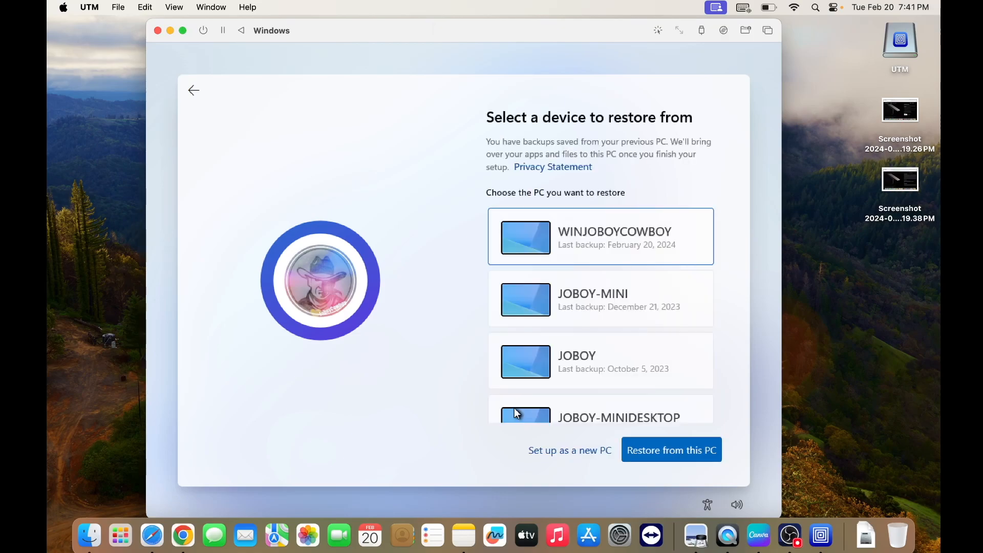
left_click_drag(719, 279, 708, 374)
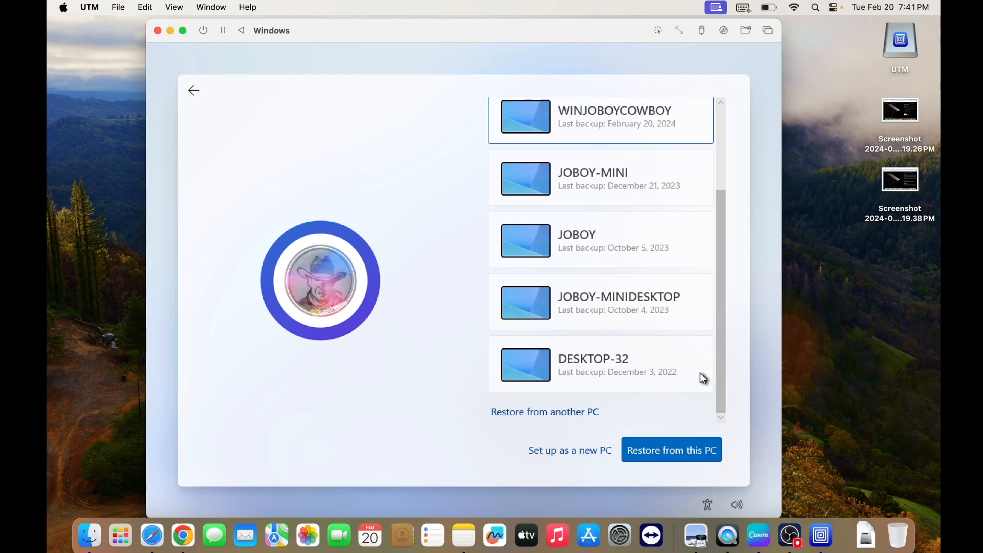
left_click(567, 452)
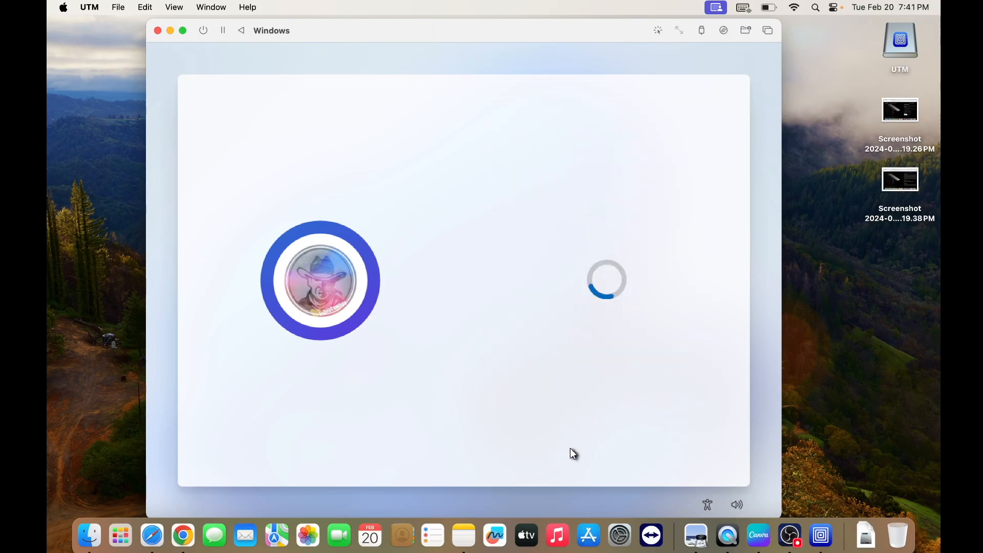